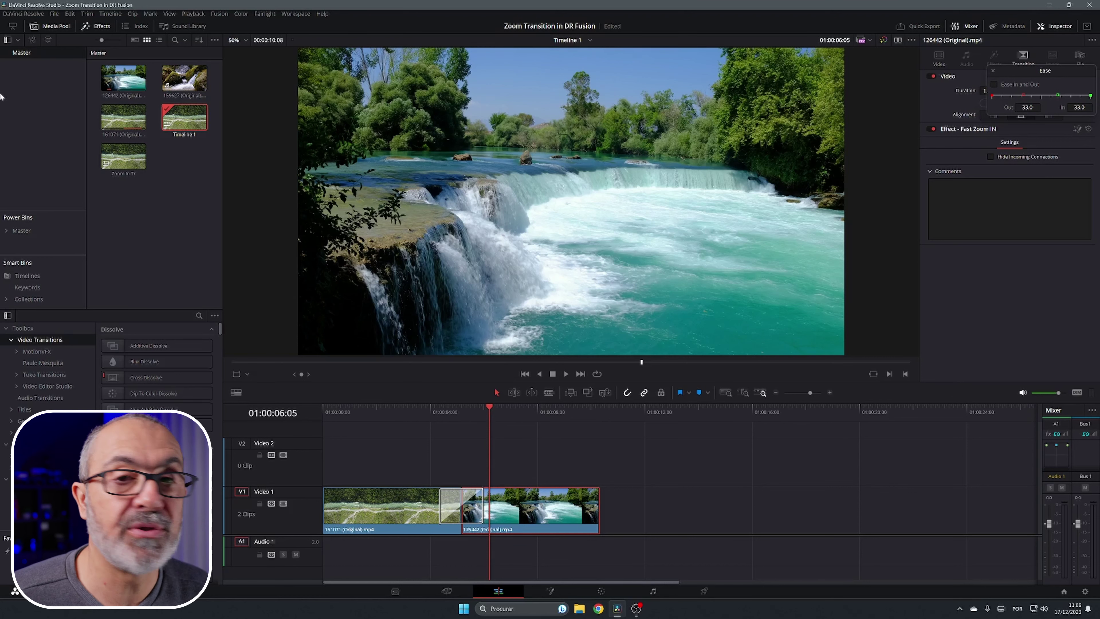
Replace the transition between the two clips on Video 1 with a Cross Dissolve.
click(455, 510)
key(Delete)
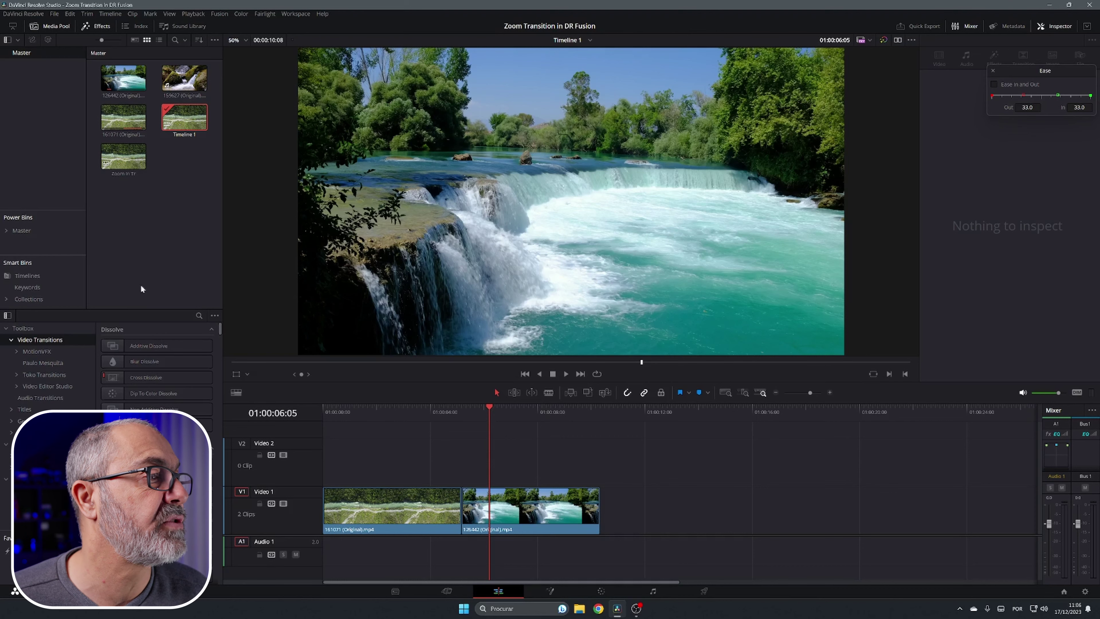
drag(150, 377, 466, 505)
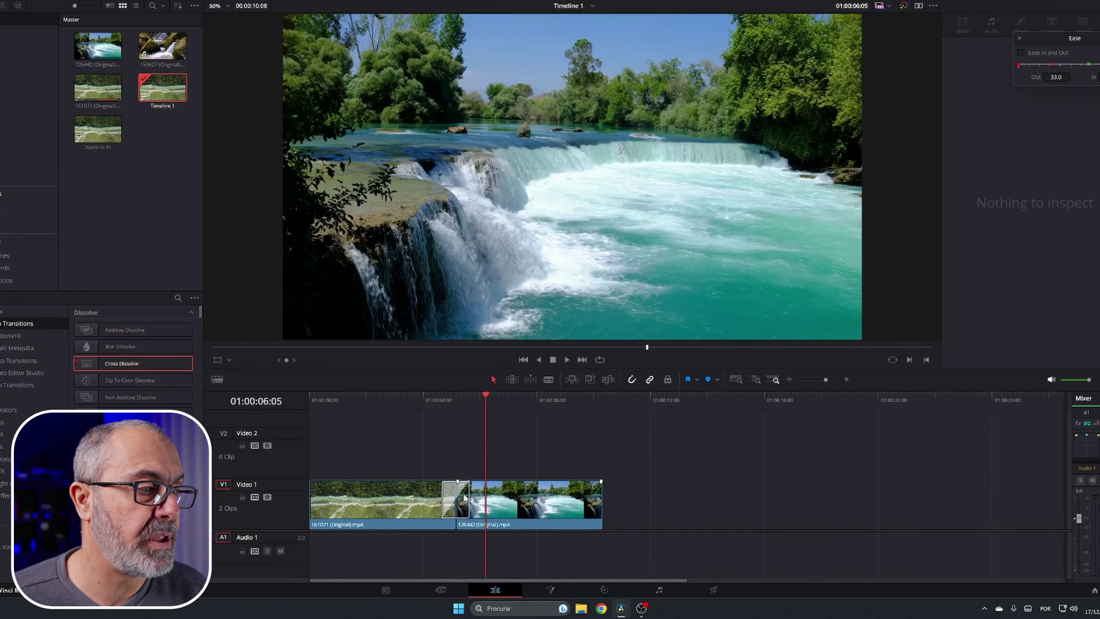
Open the Cross Dissolve between the two clips in the Fusion page.
click(469, 503)
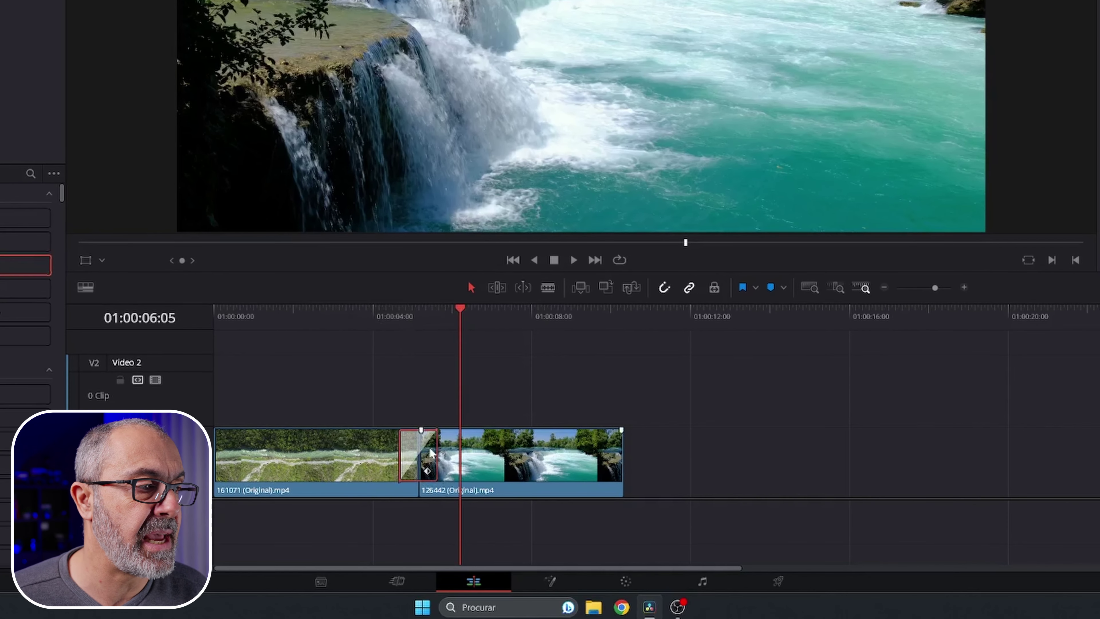
right_click(431, 453)
click(494, 499)
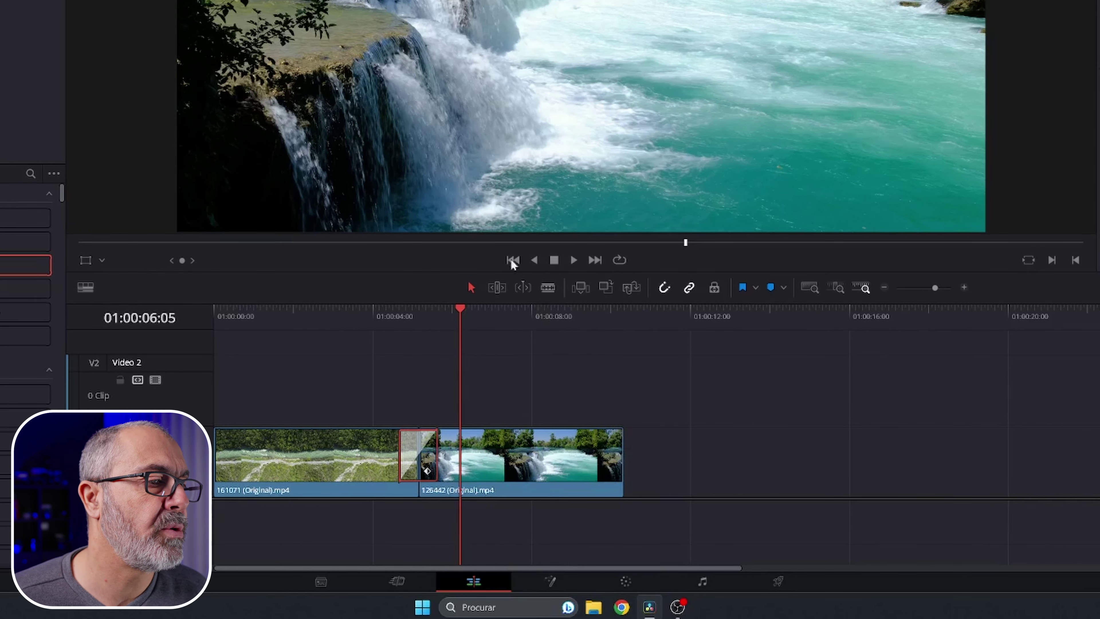
right_click(430, 452)
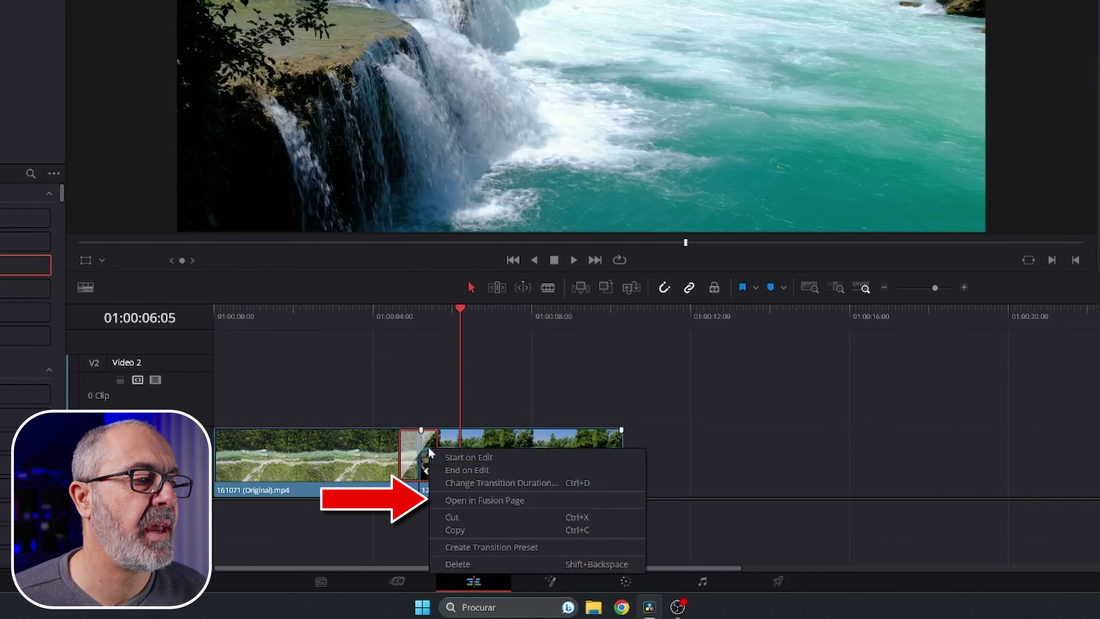
click(485, 500)
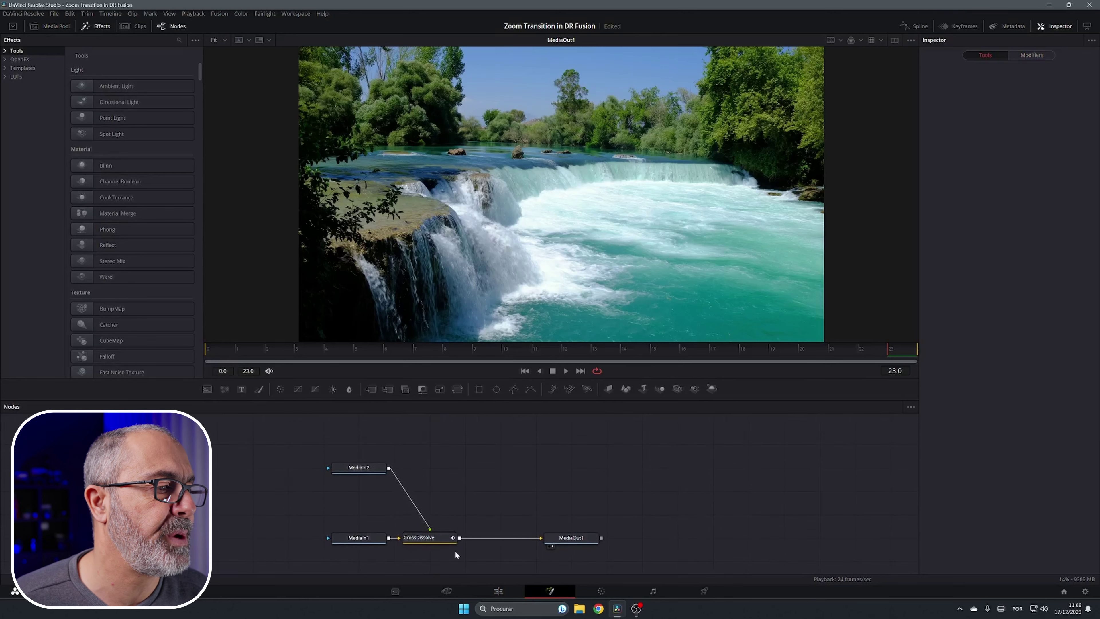
Move MediaIn1 and MediaIn2 farther away from the CrossDissolve node, and delete the CrossDissolve node.
drag(364, 541, 293, 540)
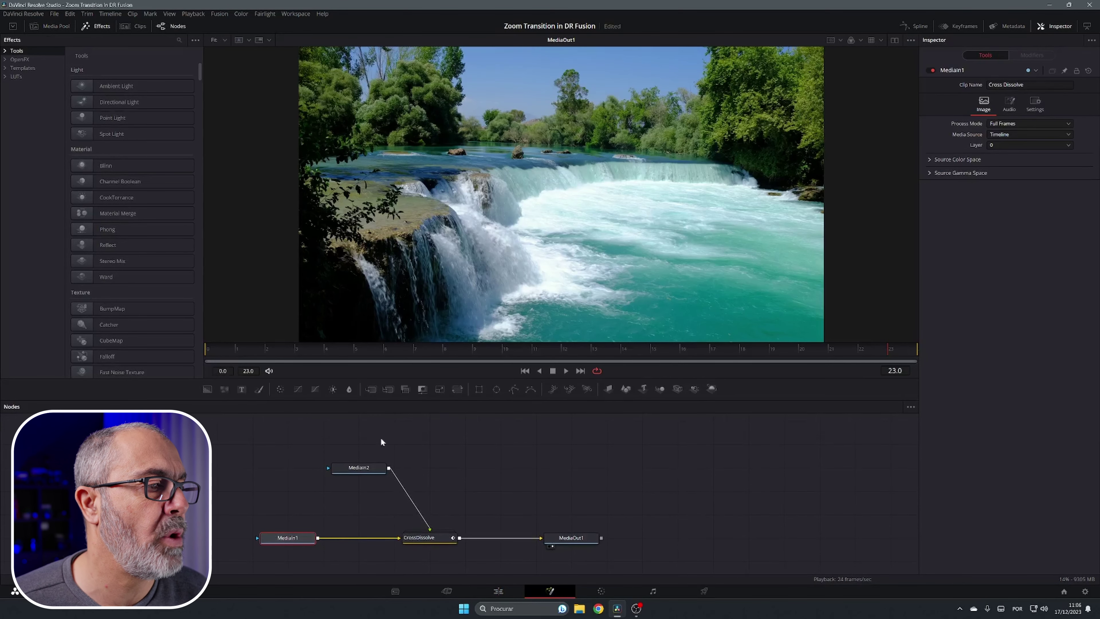
drag(372, 469, 300, 467)
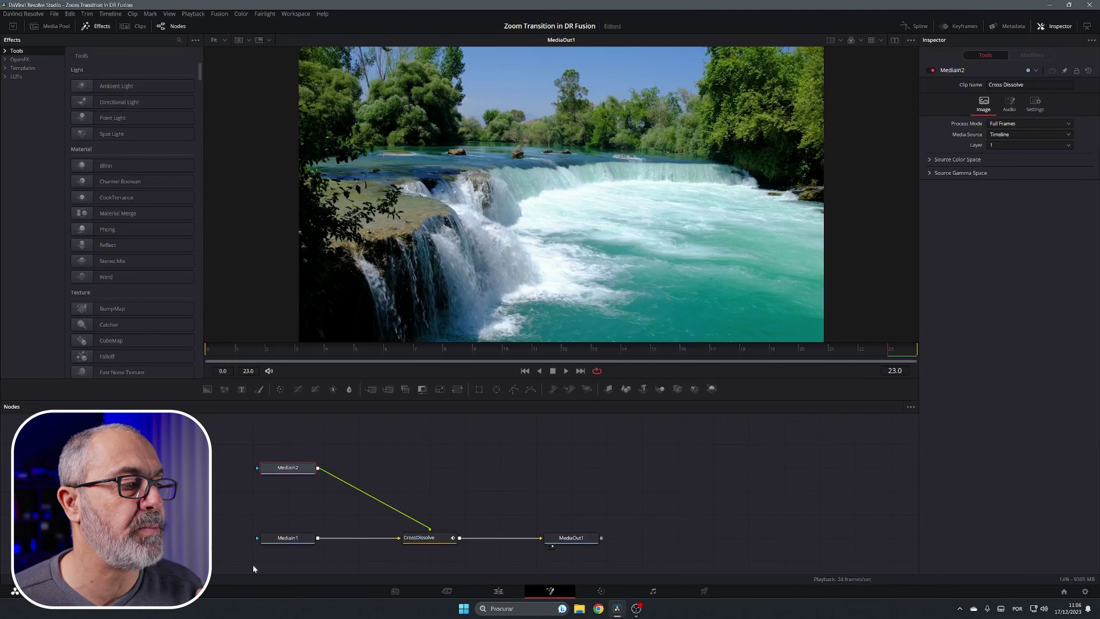
click(300, 541)
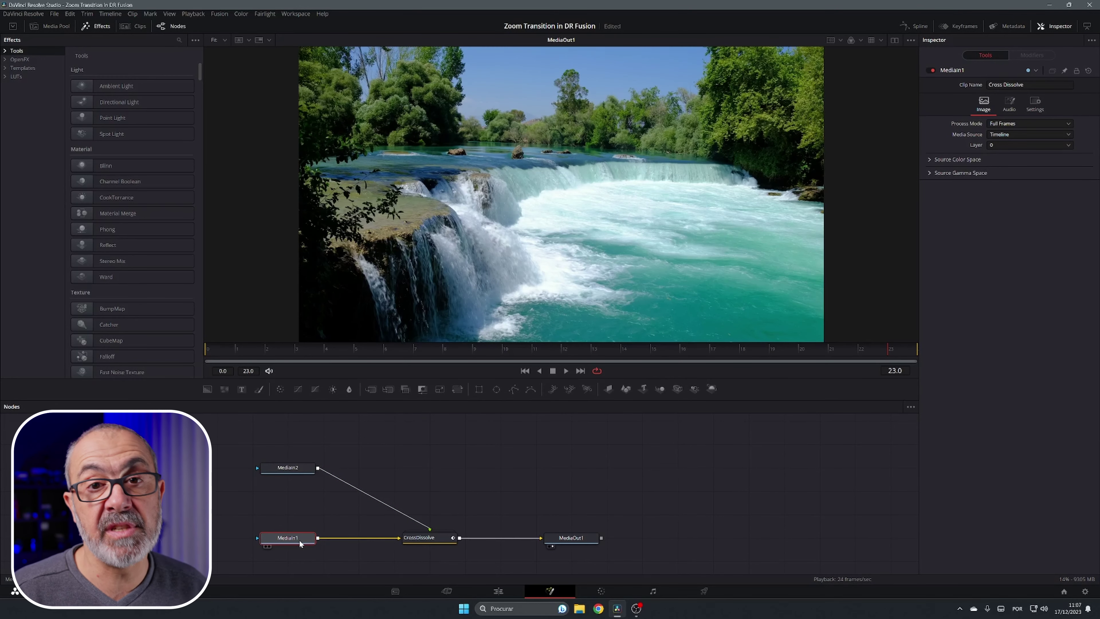
click(301, 468)
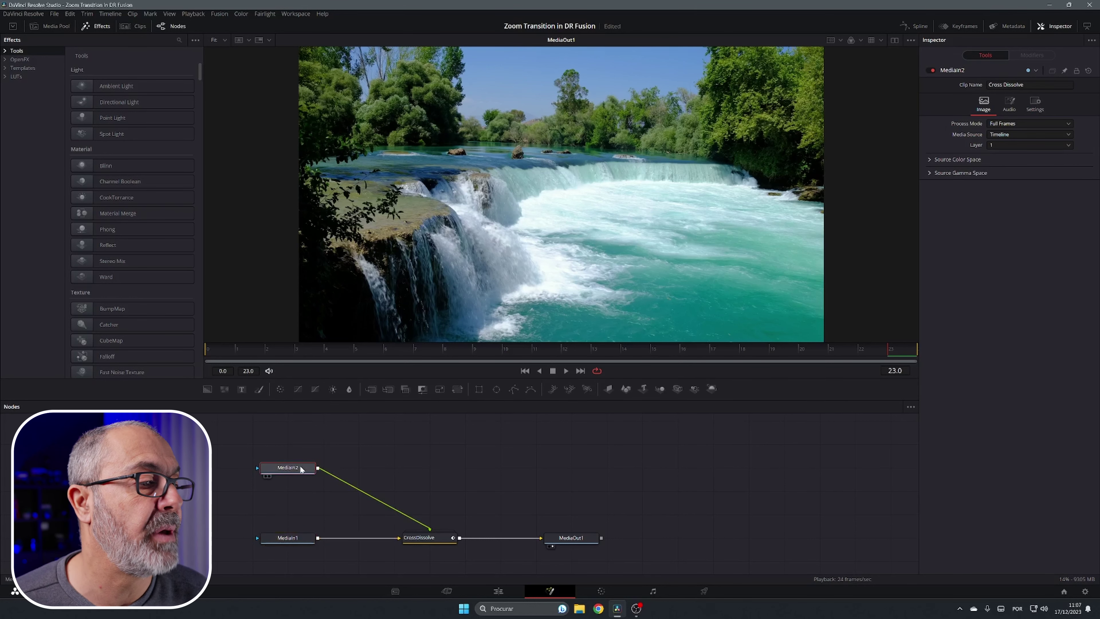
click(437, 539)
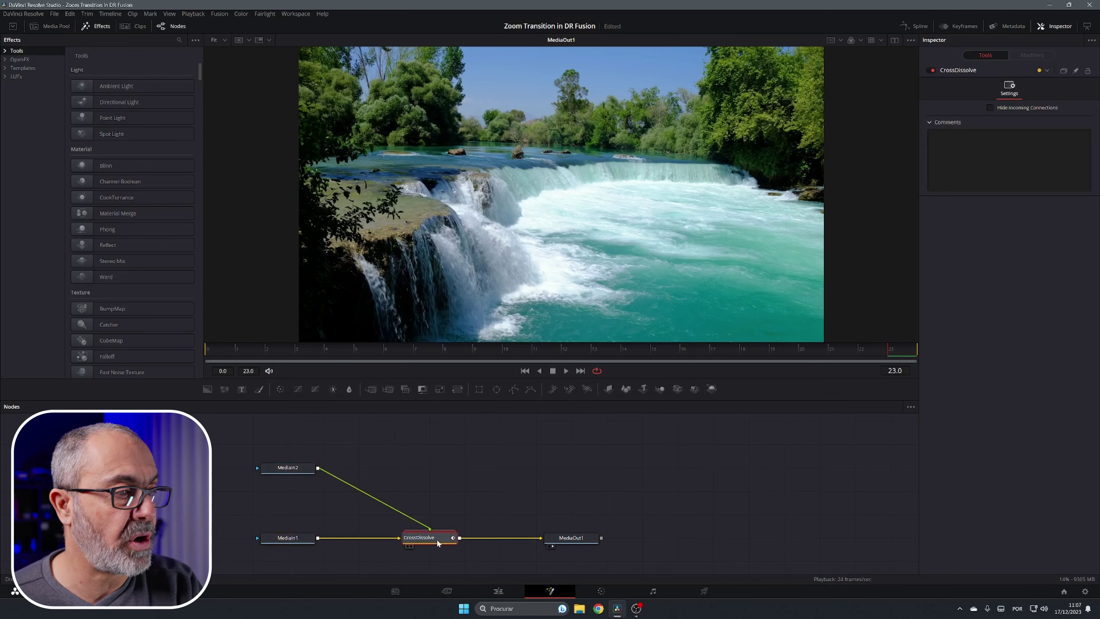
key(Delete)
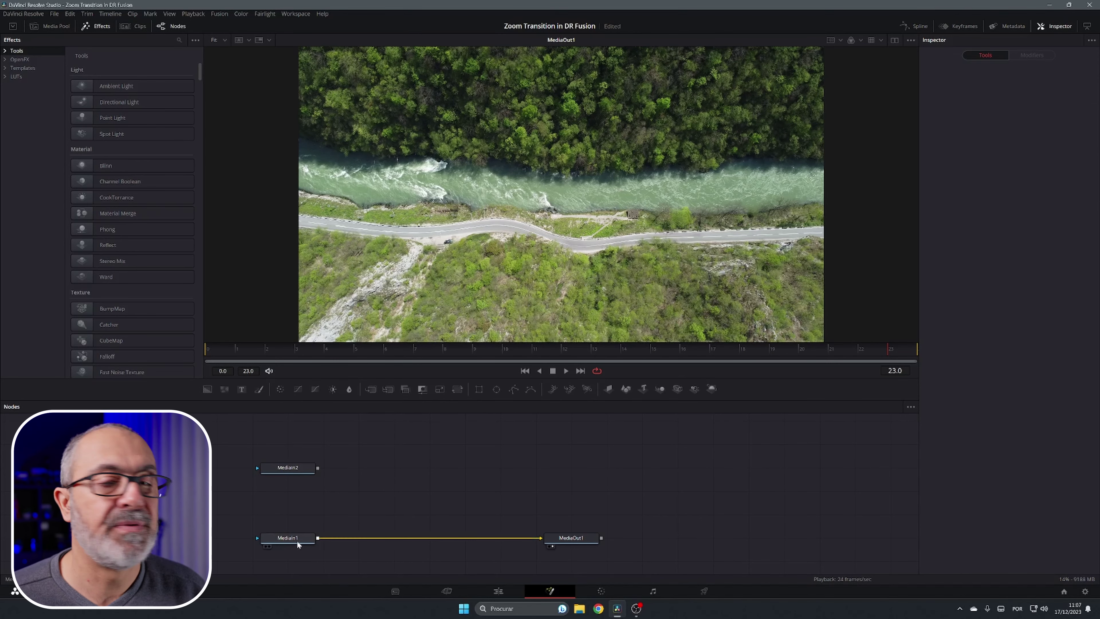
Insert a Transform node after MediaIn1, followed by a Dissolve node, ahead of MediaOut1.
click(286, 539)
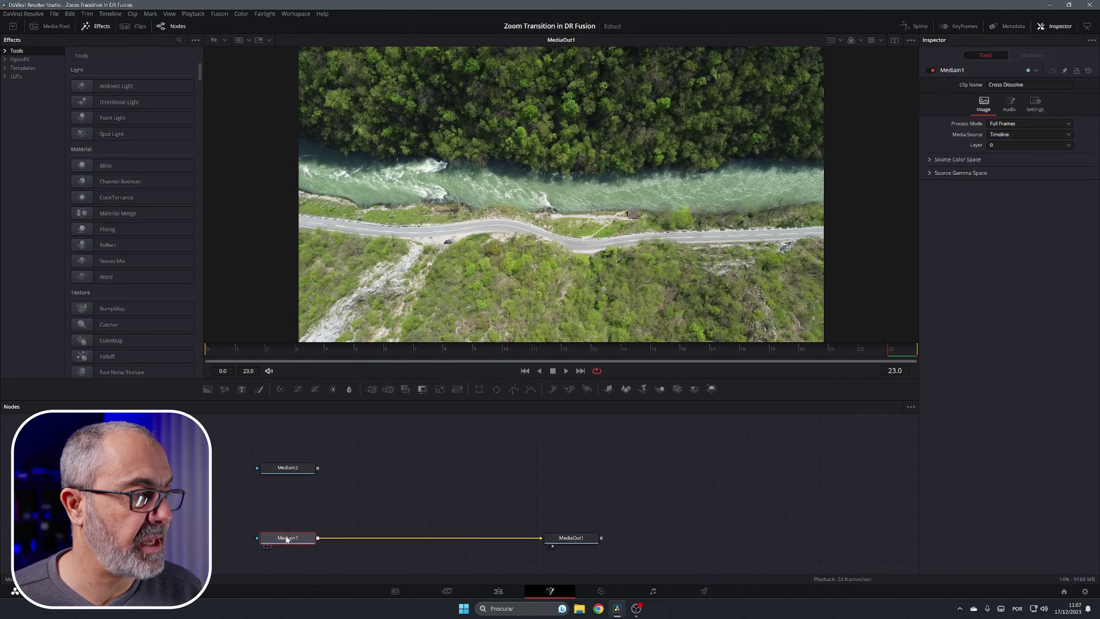
click(458, 388)
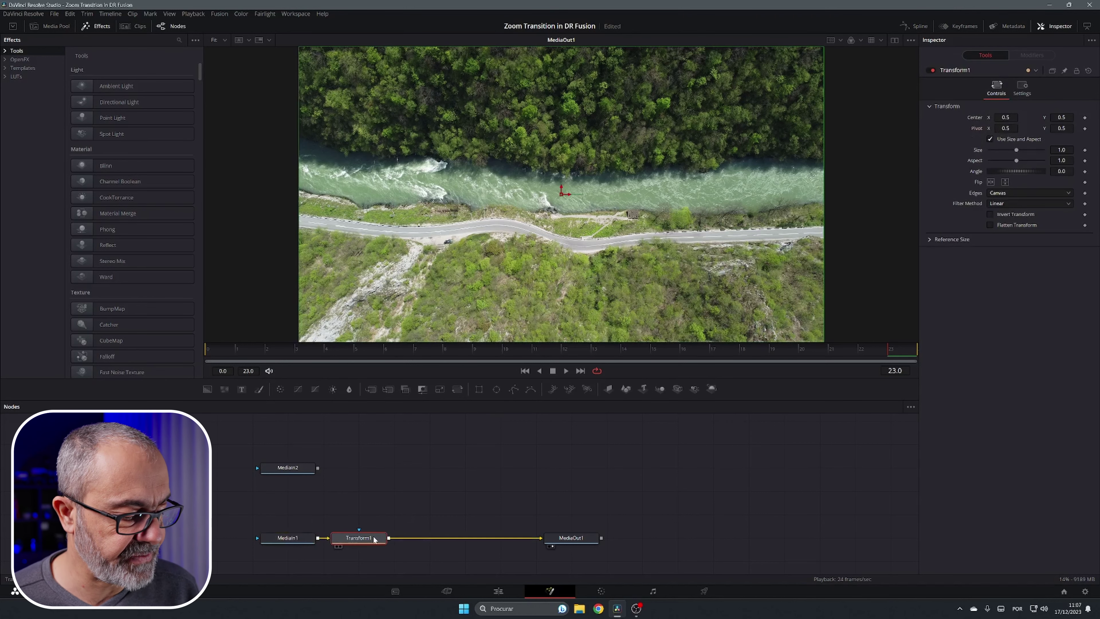
key(shift+space)
text(Dissolve)
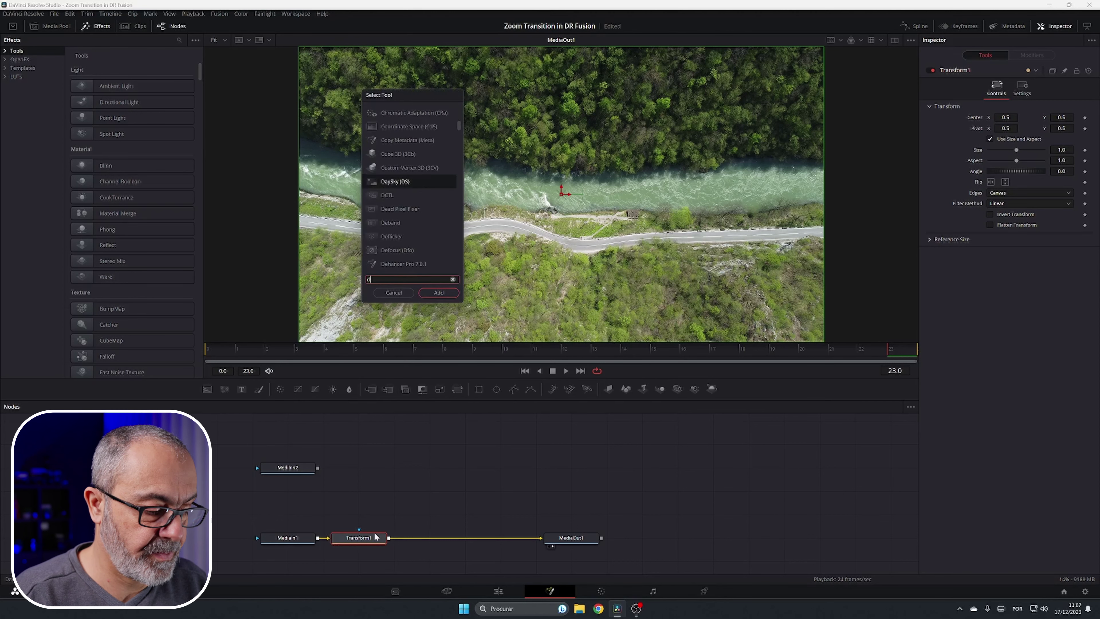
text(disso)
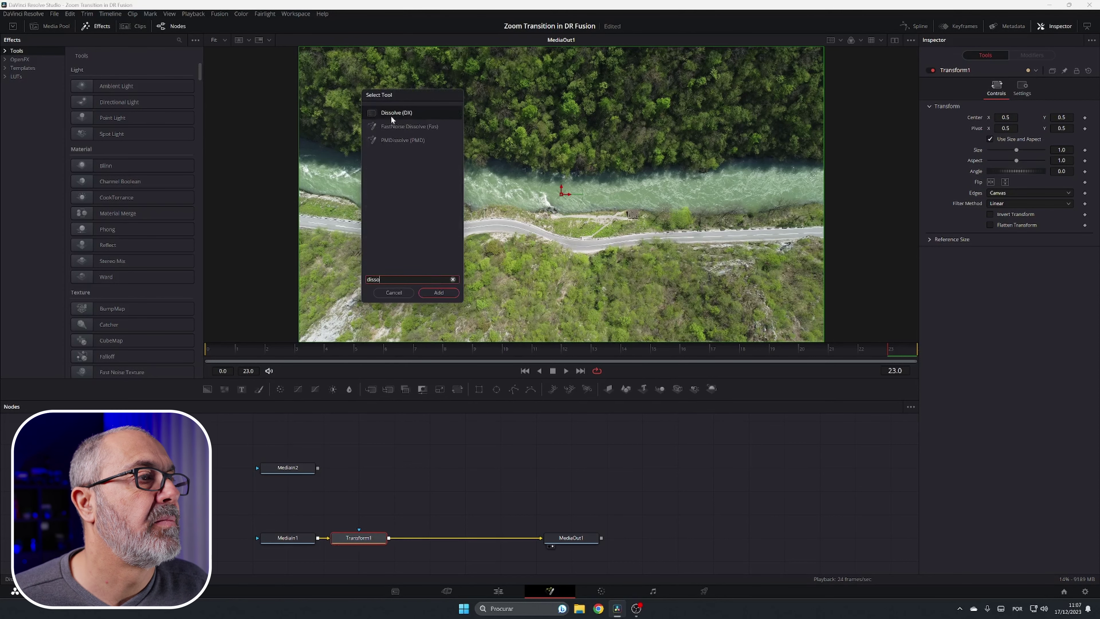
click(442, 293)
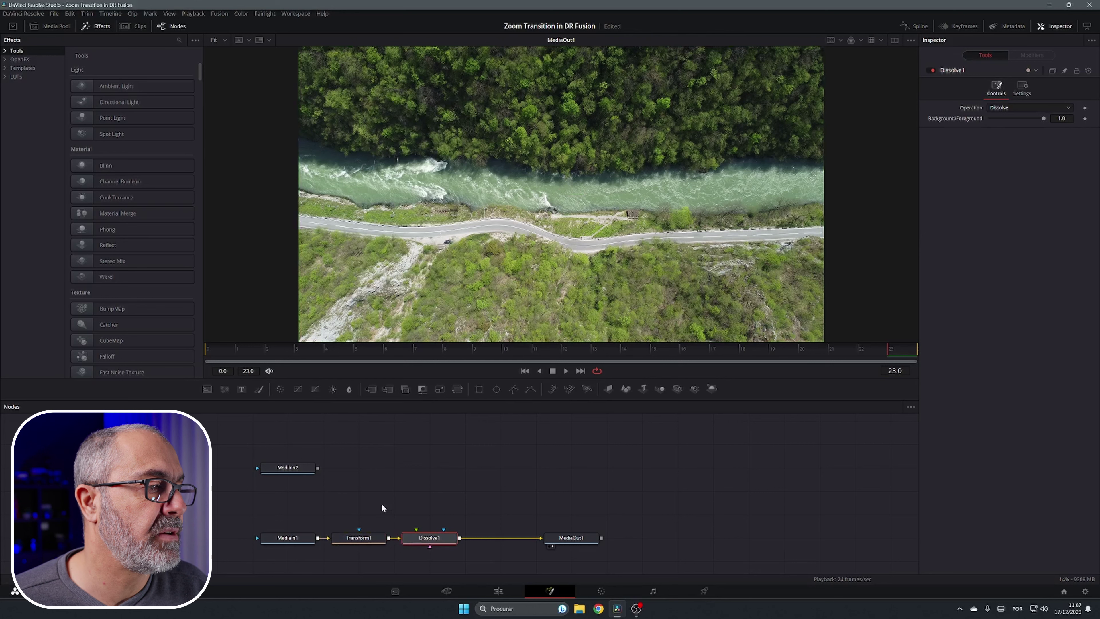
Connect MediaIn2 to the Dissolve node's foreground input from directly above it, and set Background/Foreground to 0.0.
drag(318, 468, 416, 528)
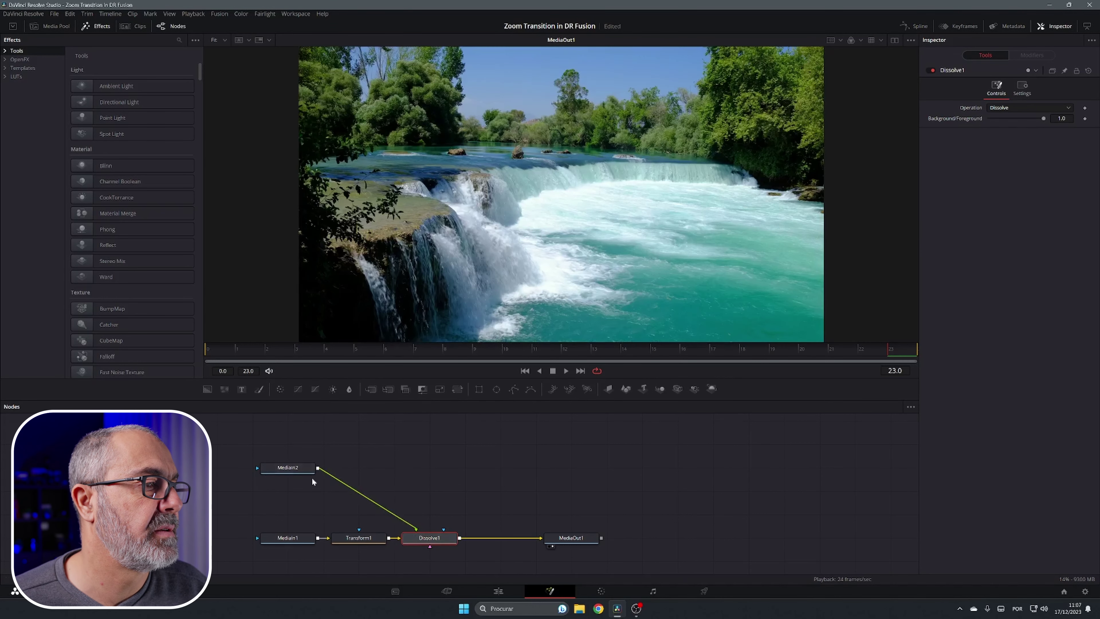
drag(308, 470, 429, 474)
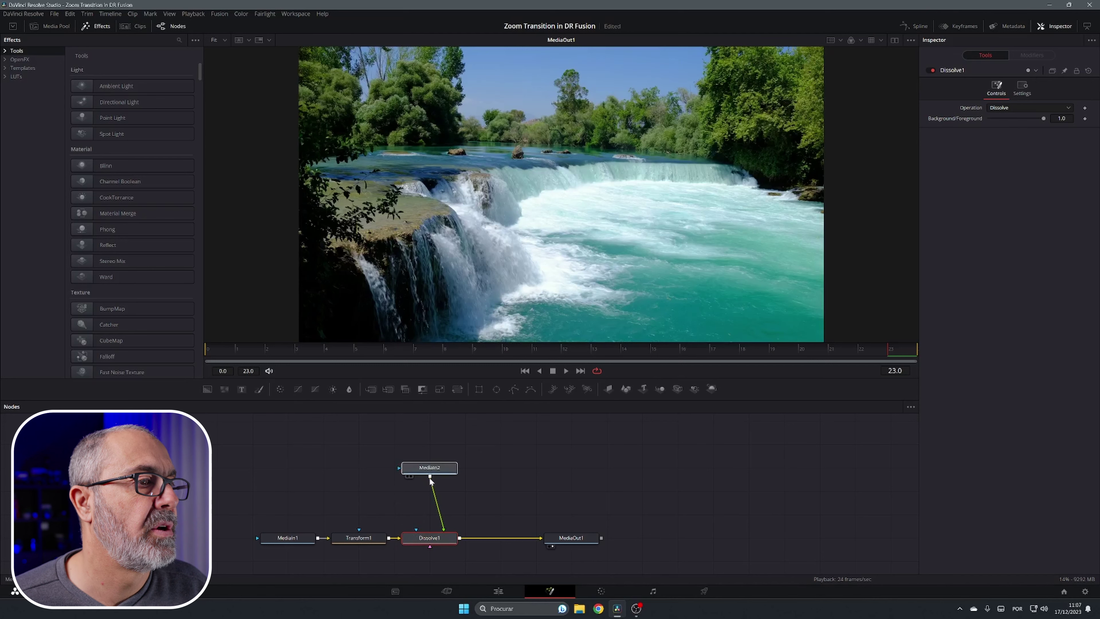
click(438, 538)
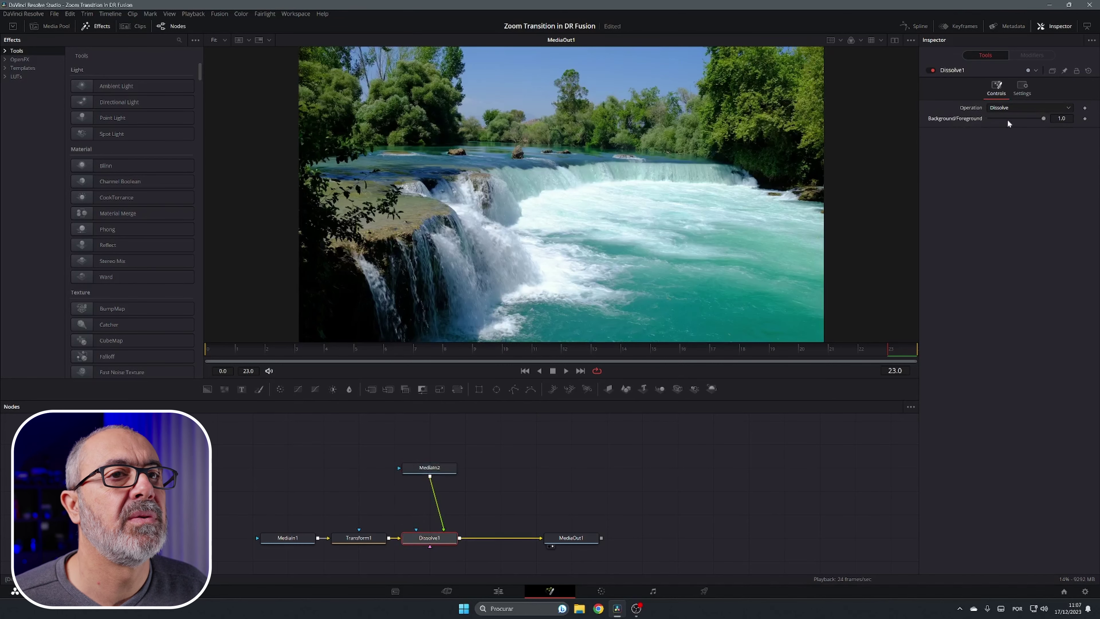
drag(1040, 119, 826, 122)
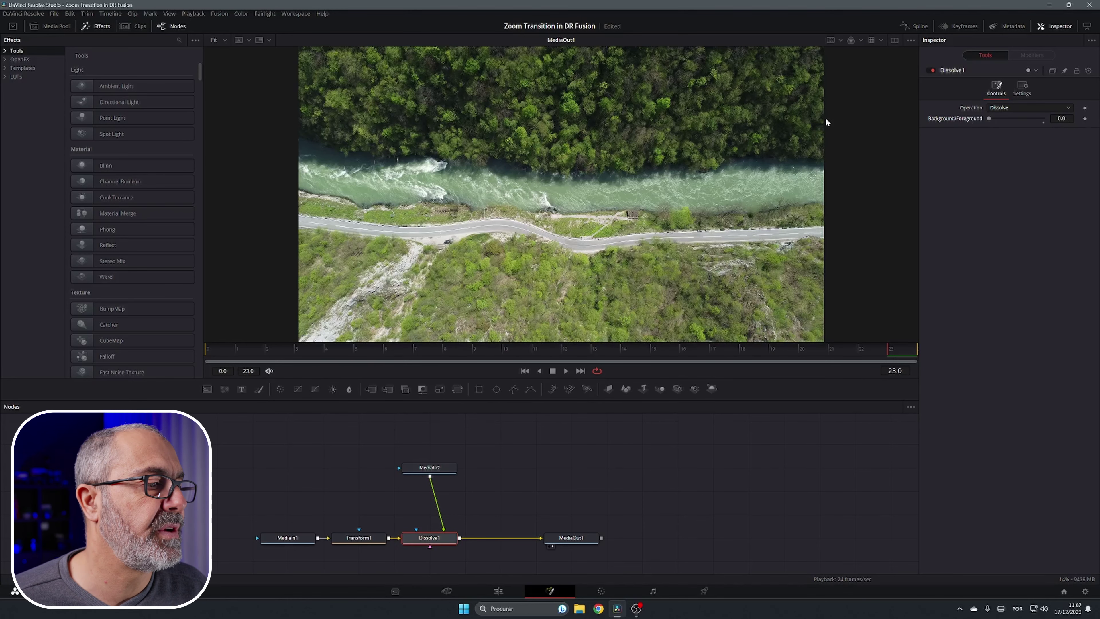
Apply the Anim Curves modifier to the Size parameter of the Transform node after MediaIn1.
click(284, 539)
click(364, 540)
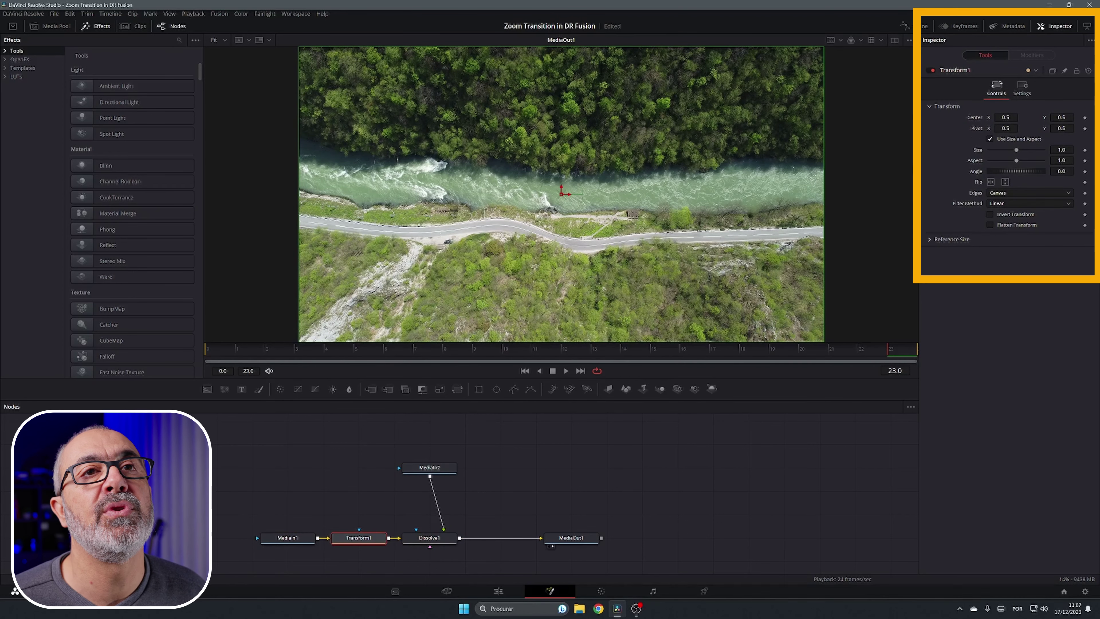
click(1056, 27)
click(1058, 27)
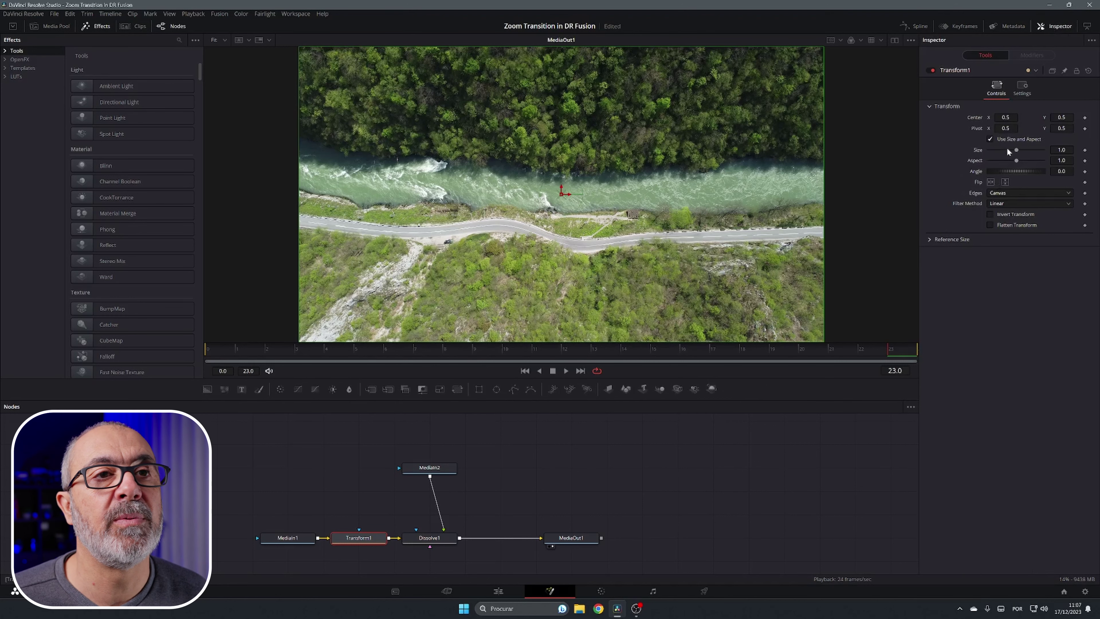
right_click(977, 150)
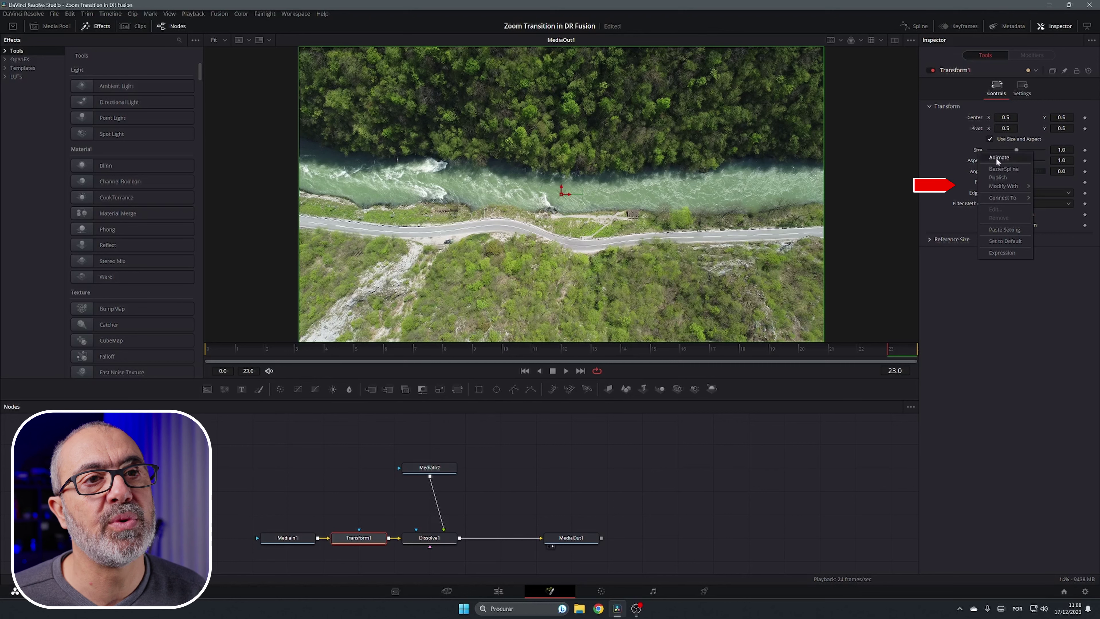
mouse_move(1001, 184)
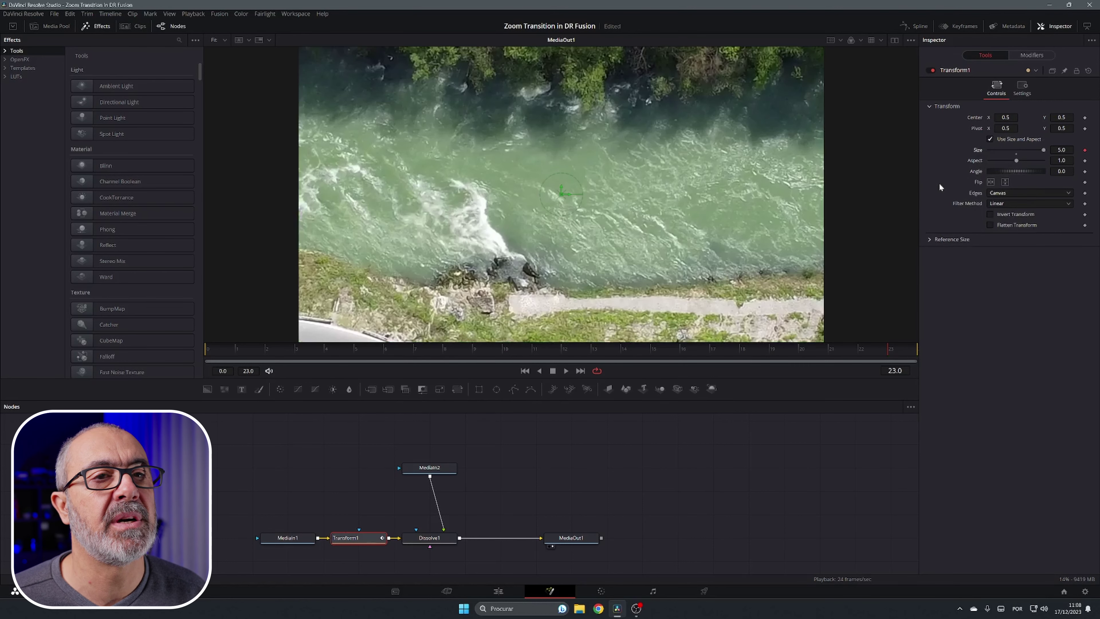
click(939, 182)
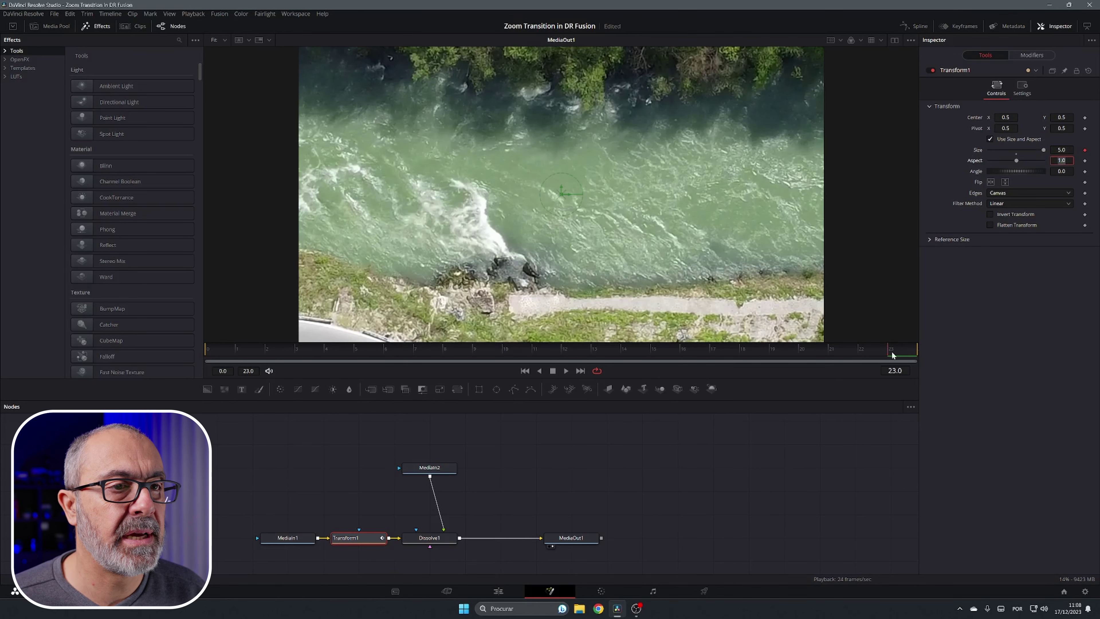
Go to frame 0 and set the Scale of the Transform size's Anim Curves modifier to 10.
drag(888, 349, 651, 348)
click(207, 350)
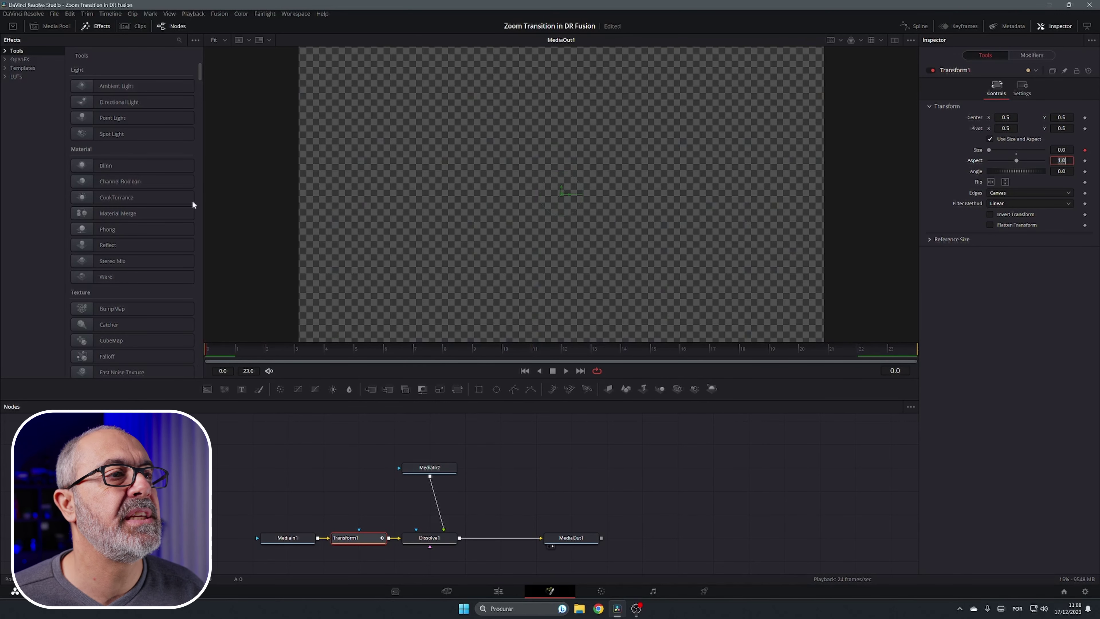
click(1043, 56)
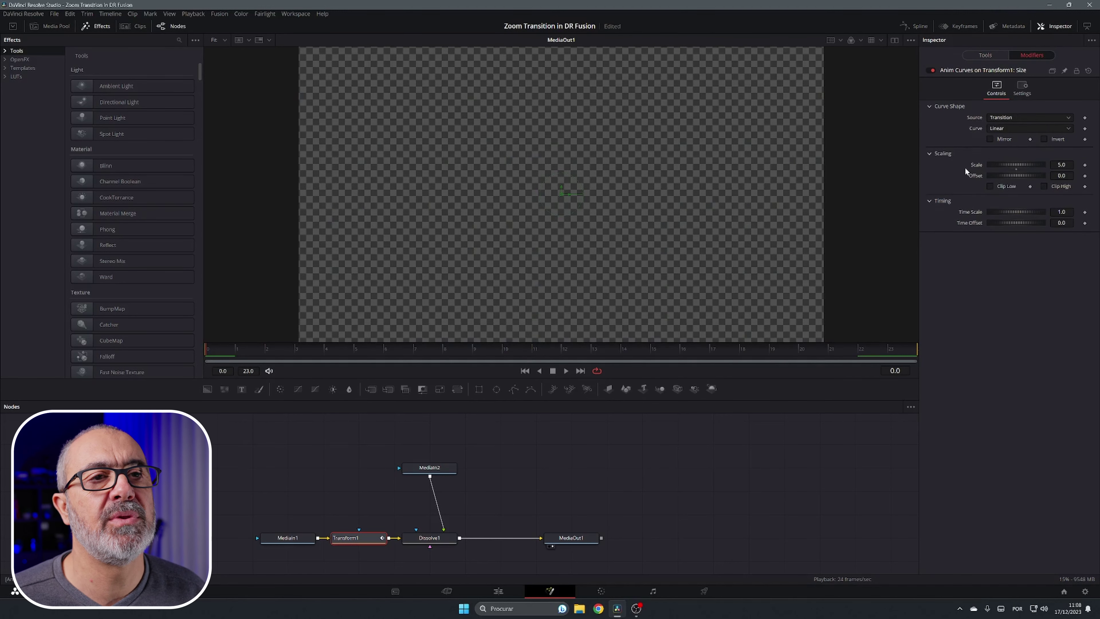
double_click(1061, 165)
text(10)
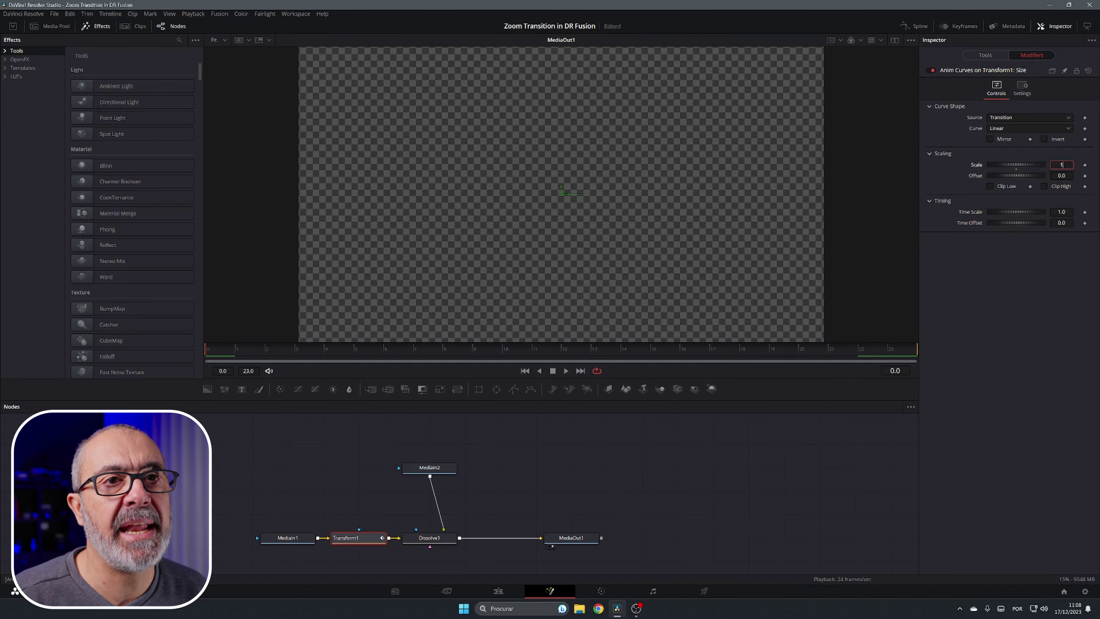
key(Tab)
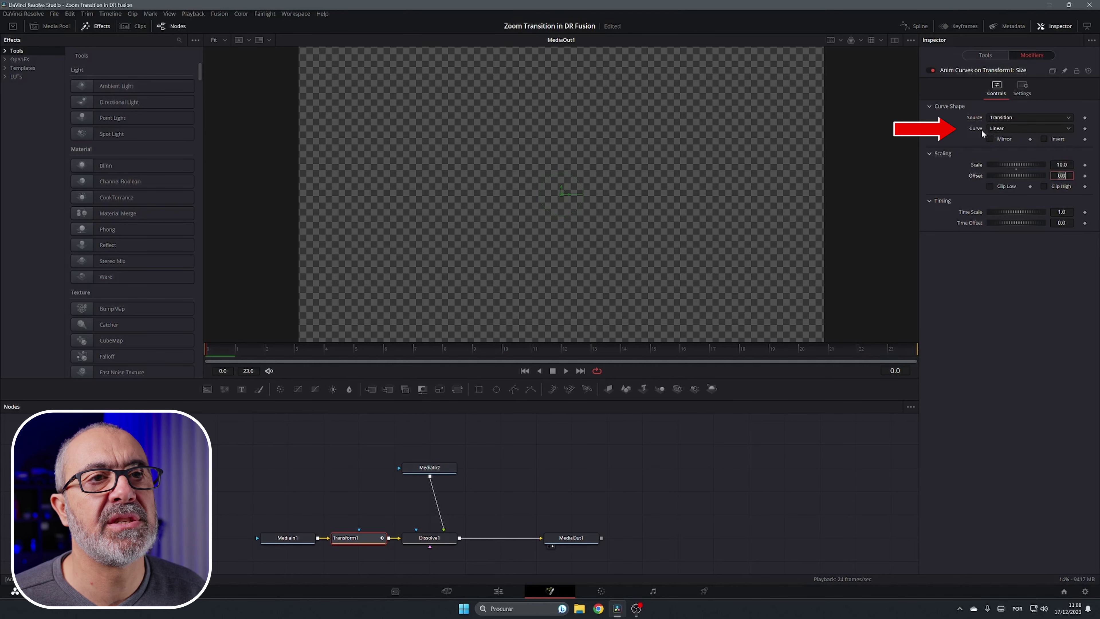
Change the modifier's curve to Custom and set its starting point's Out value to 0.1.
click(998, 128)
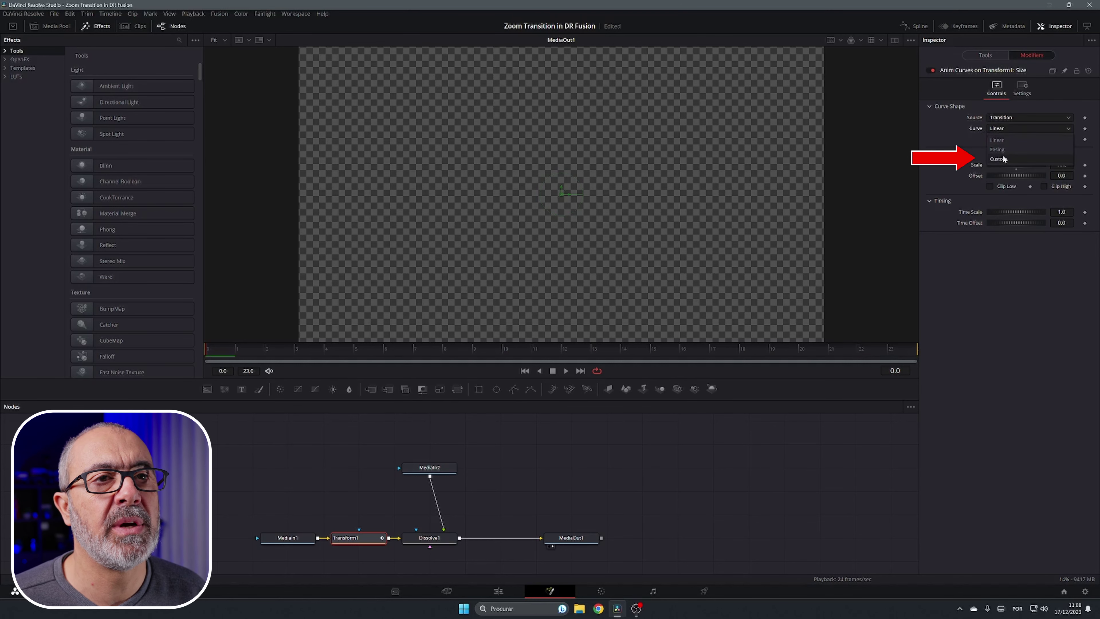
click(1003, 155)
click(987, 198)
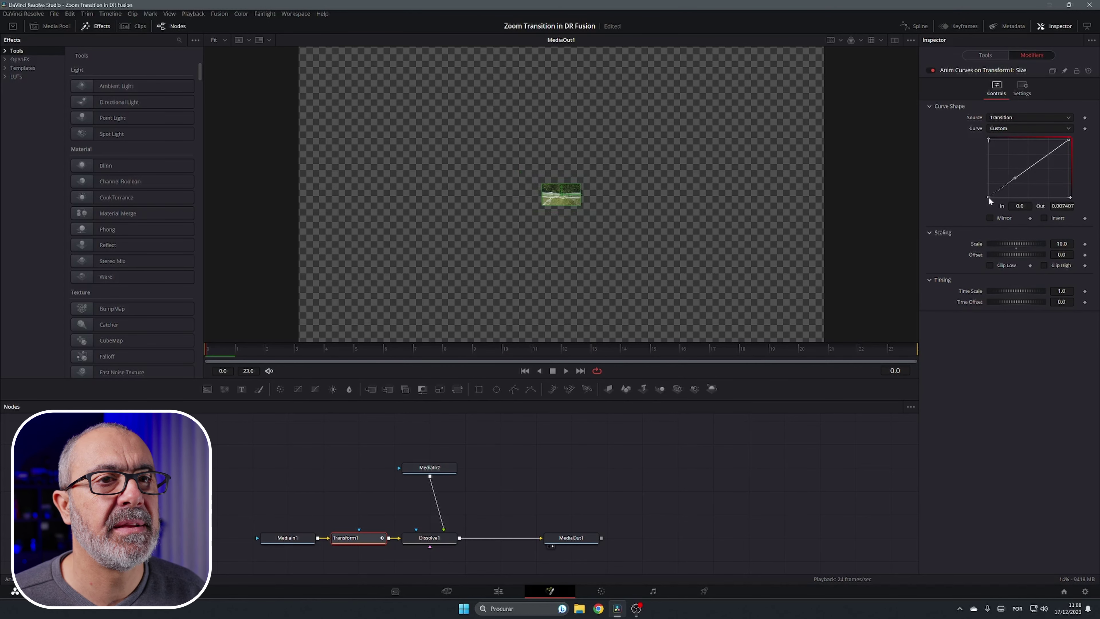
drag(987, 196, 988, 191)
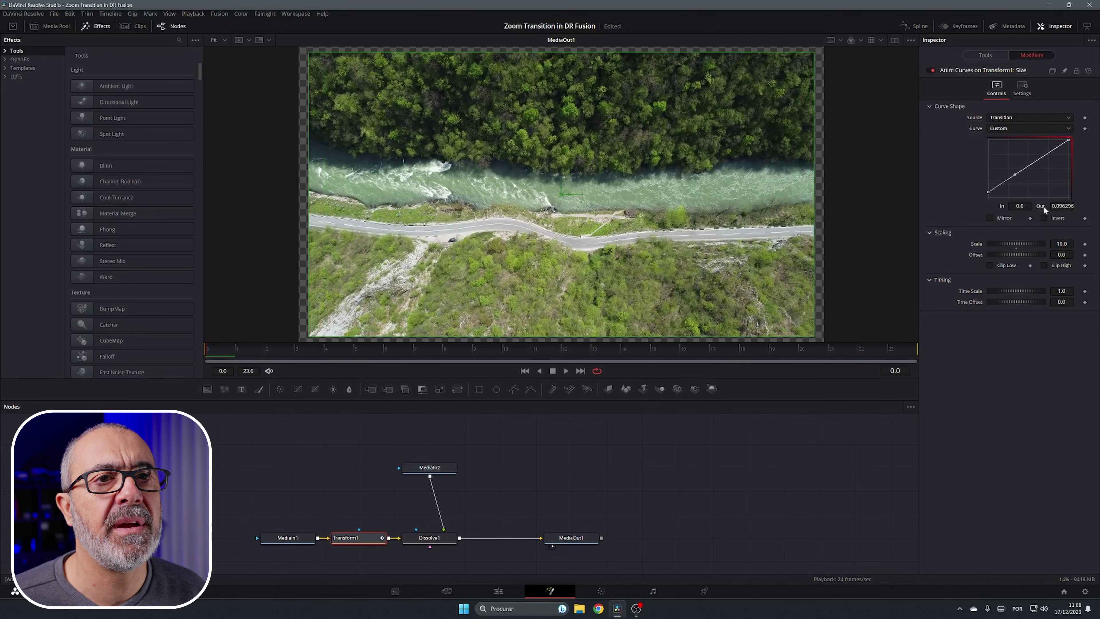
click(1061, 206)
text(0.1)
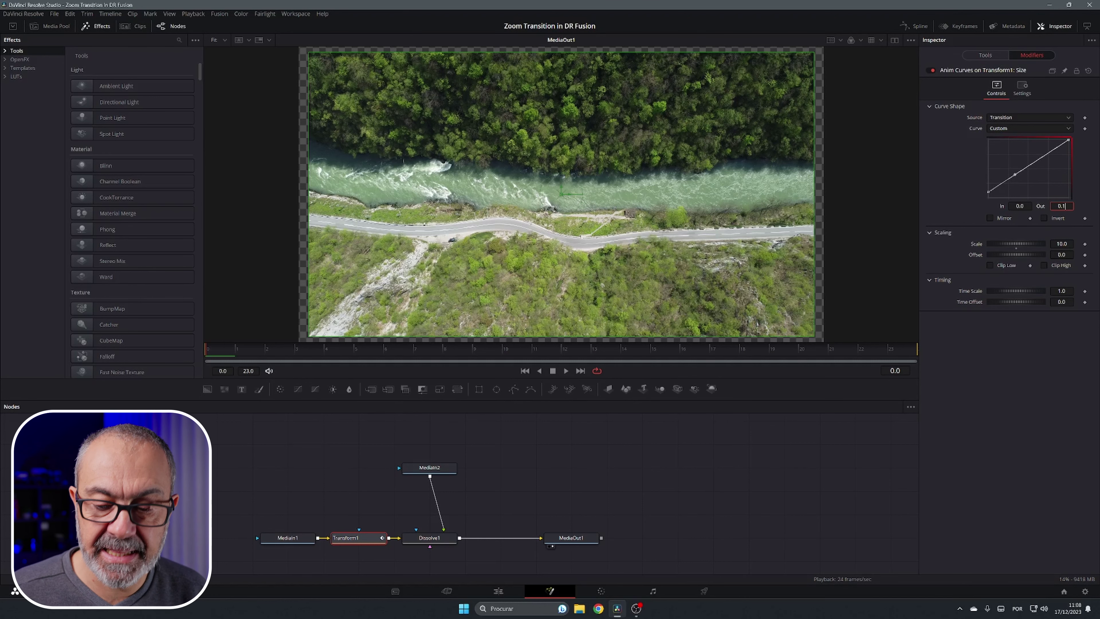
key(Tab)
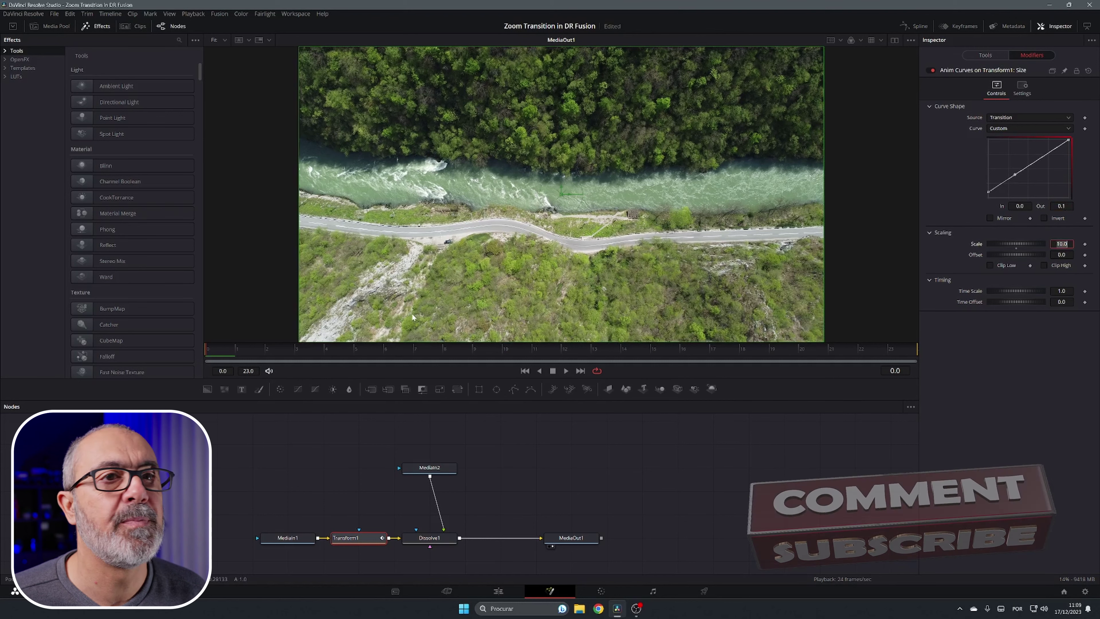
Add a point midway along the Transform size curve with In 0.495 and Out 1.
click(1025, 168)
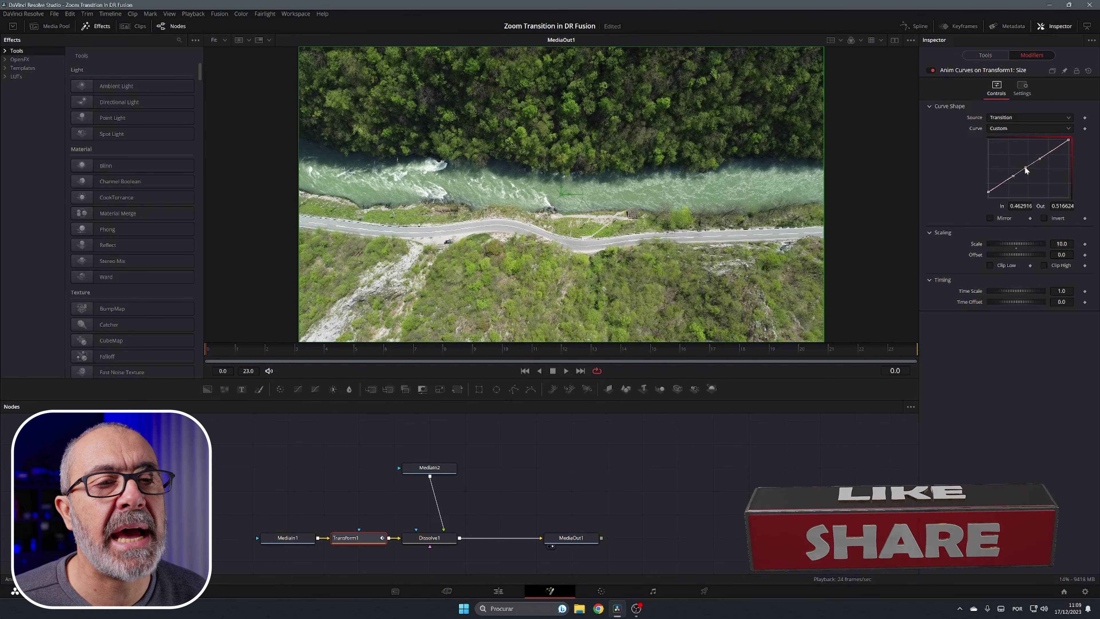
click(1020, 206)
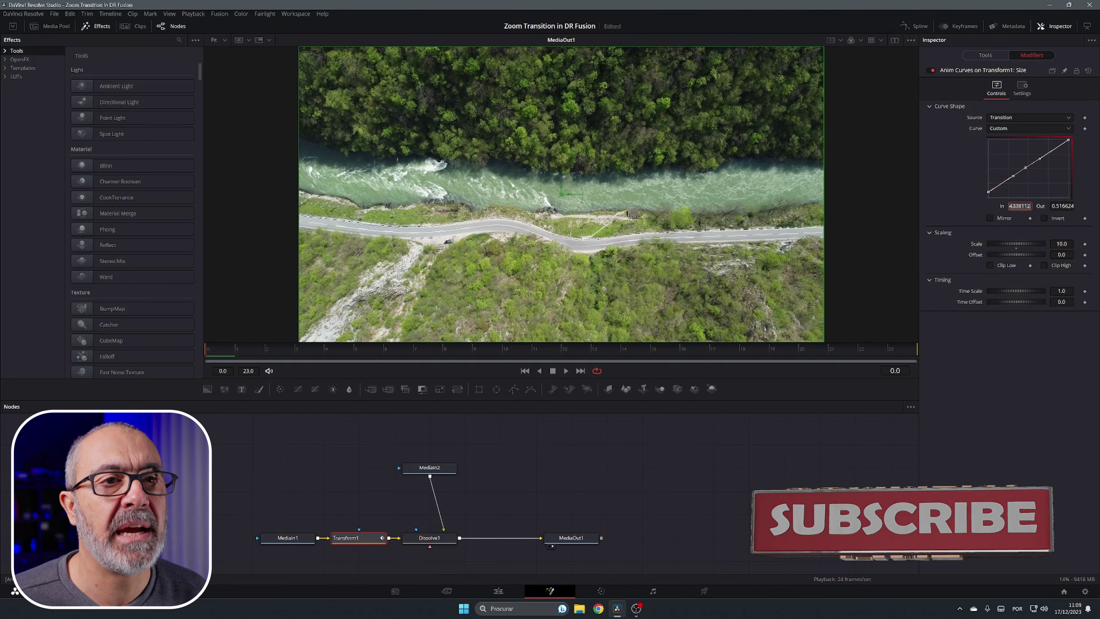
text(0.495)
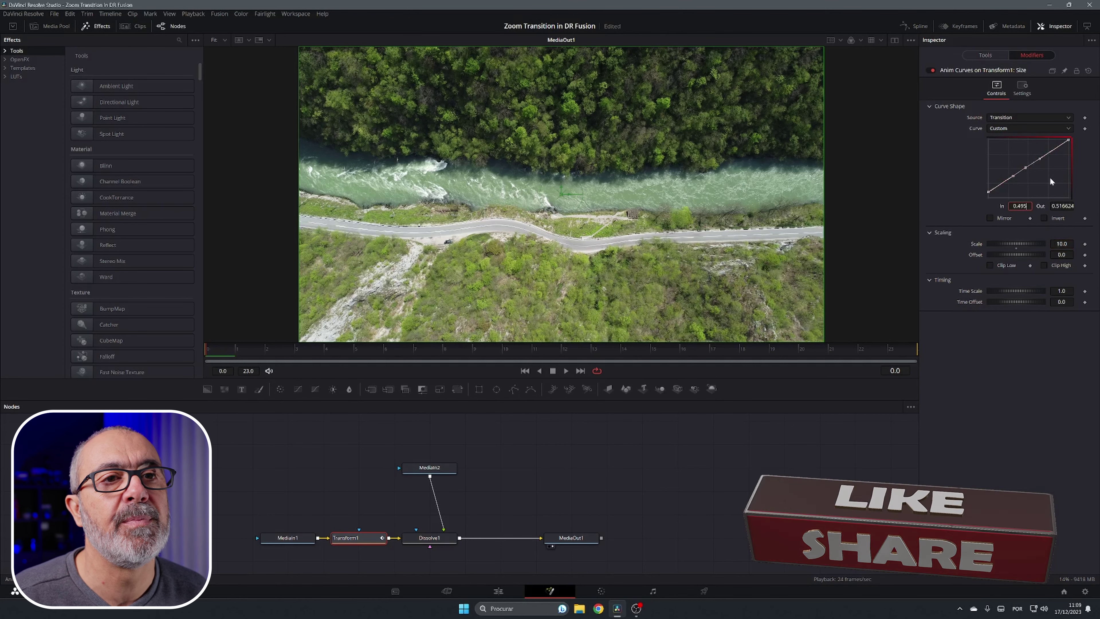
key(Tab)
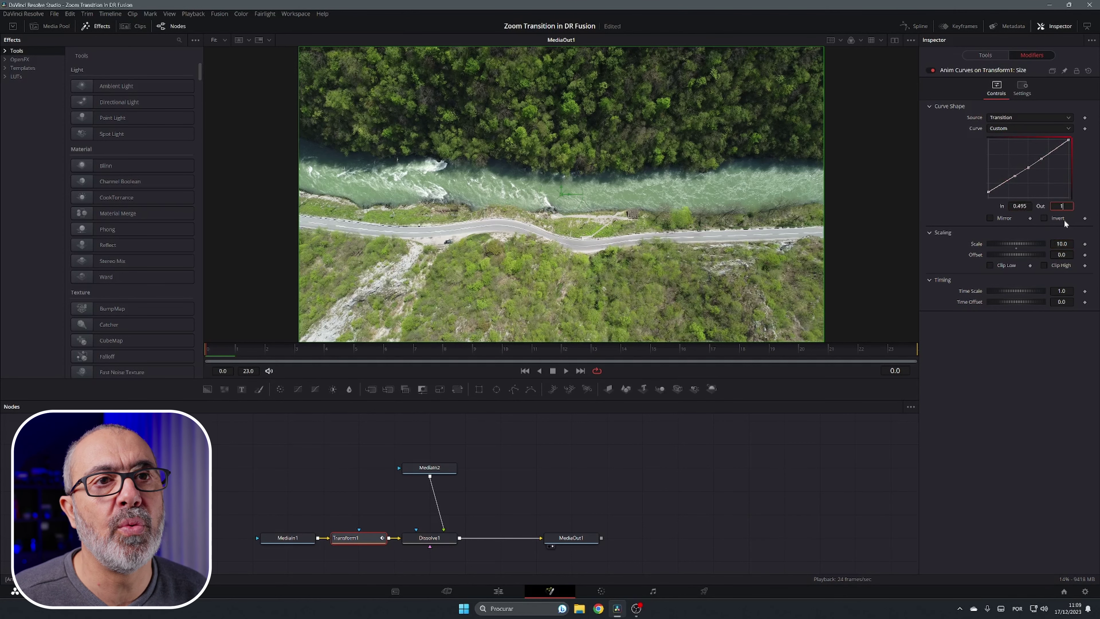
key(Tab)
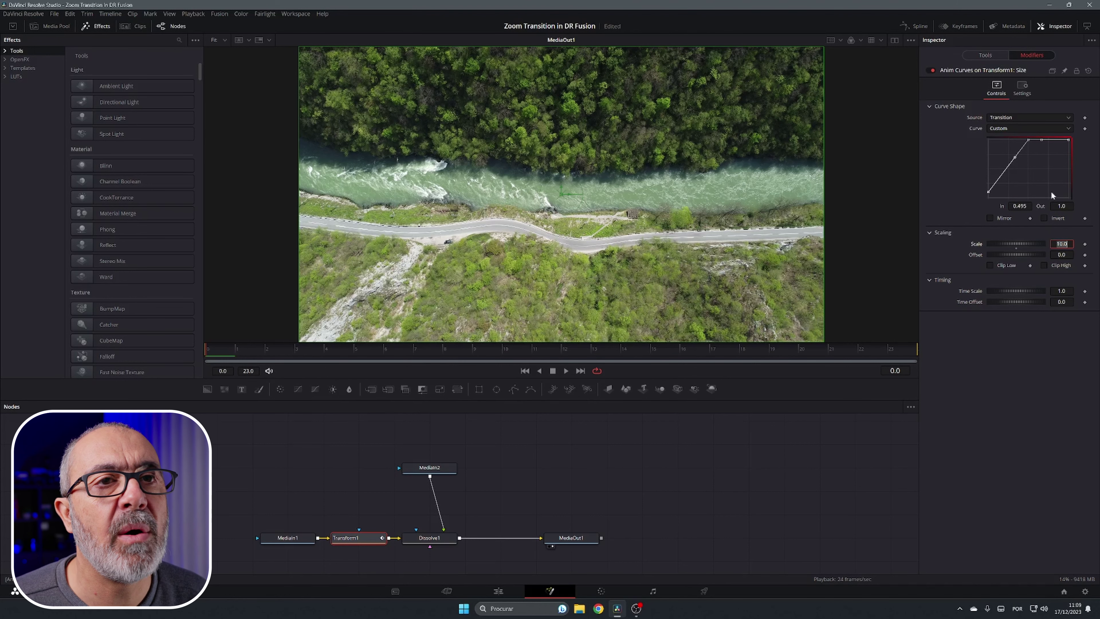
Add another point just after the curve's peak, with In 0.51 and Out 0.
click(1033, 140)
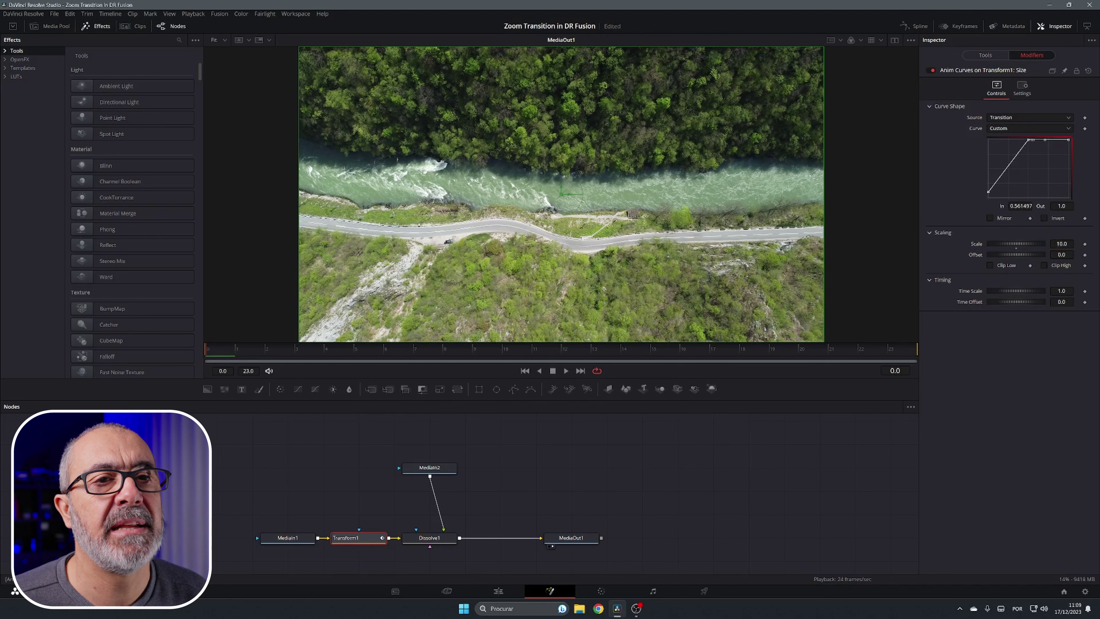
click(1019, 205)
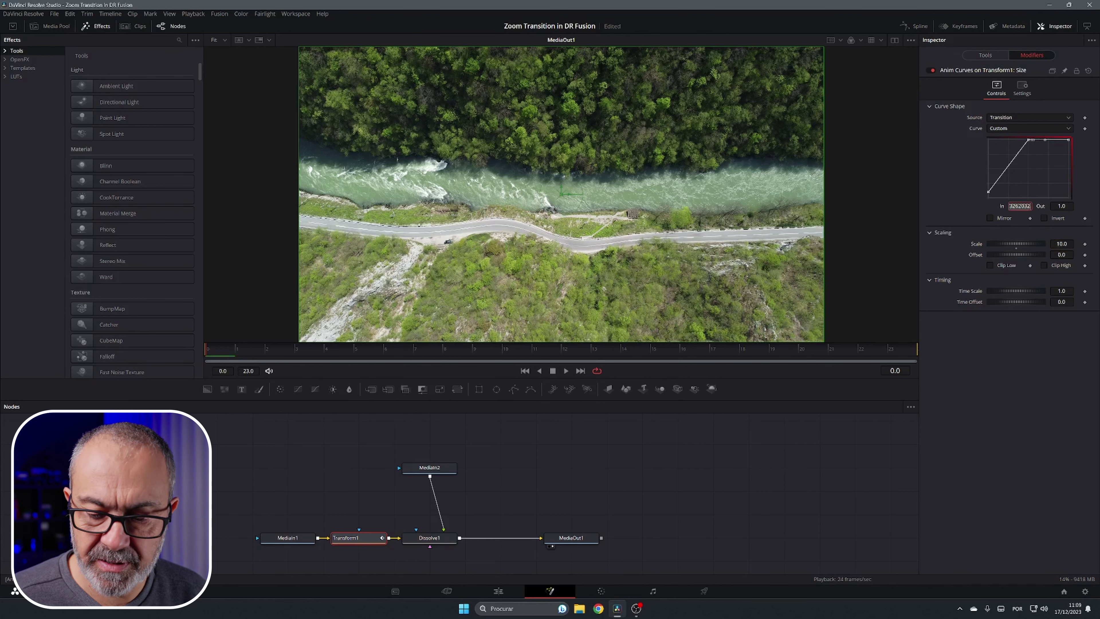
text(0)
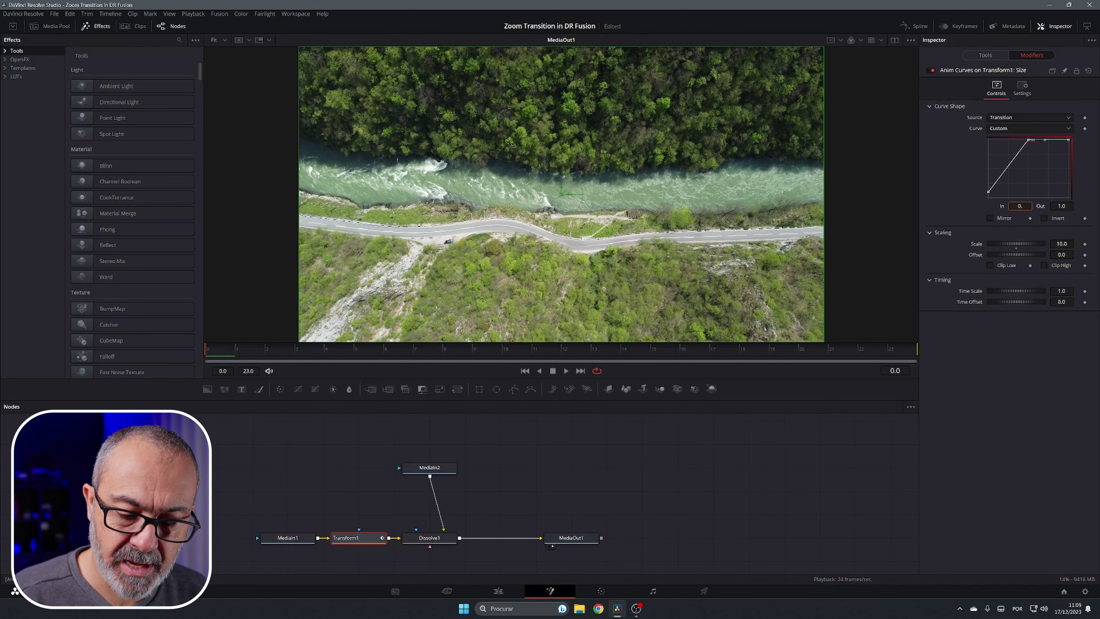
text(.5)
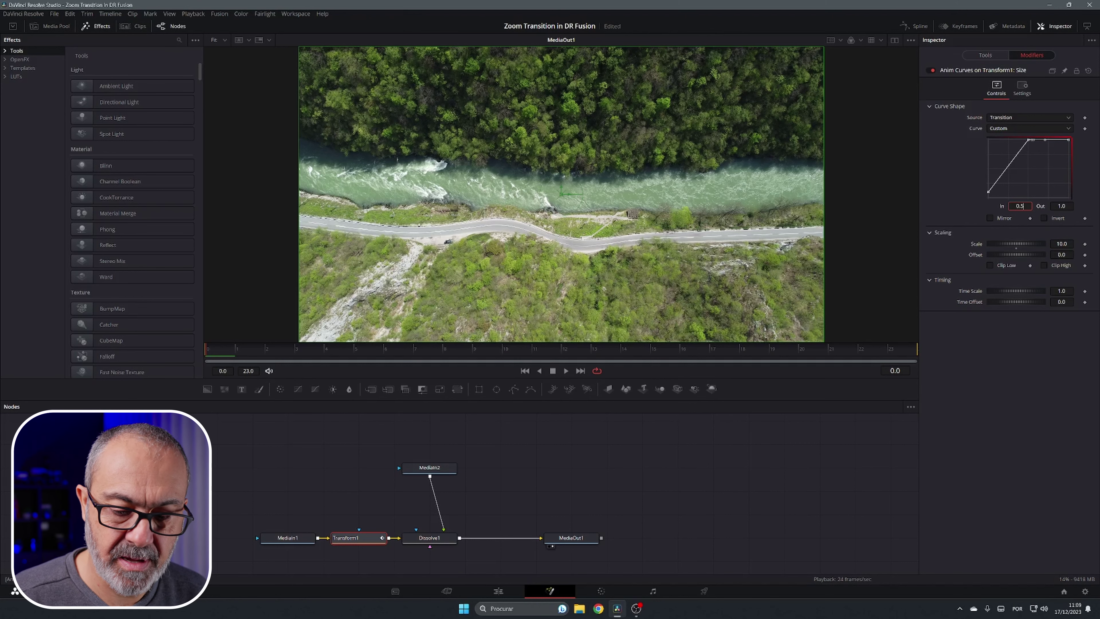
text(1)
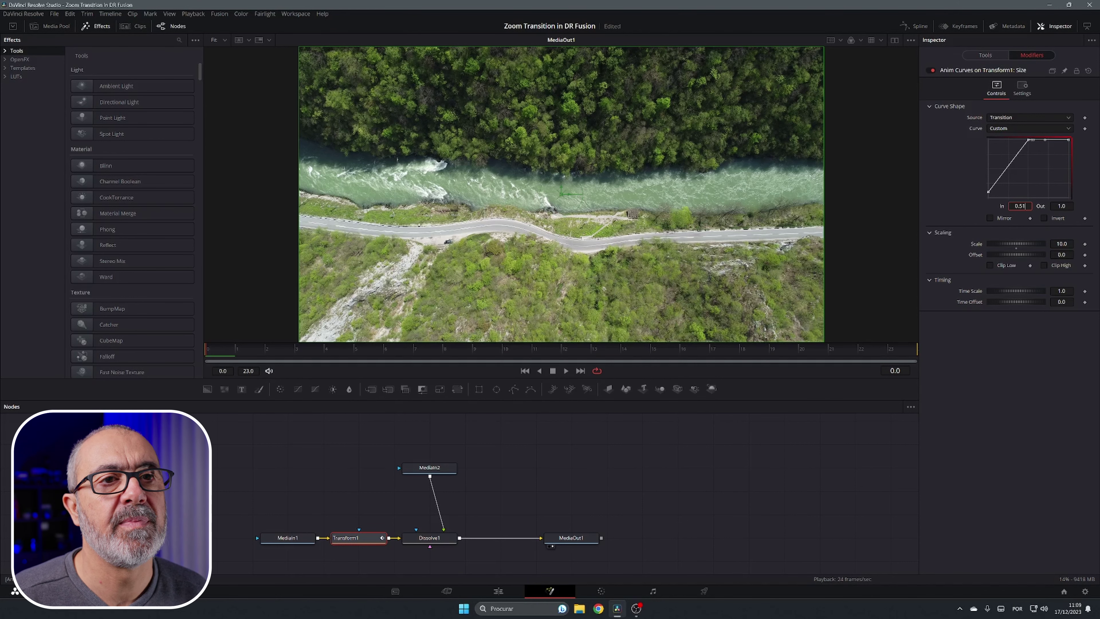
key(Tab)
text(0)
key(Tab)
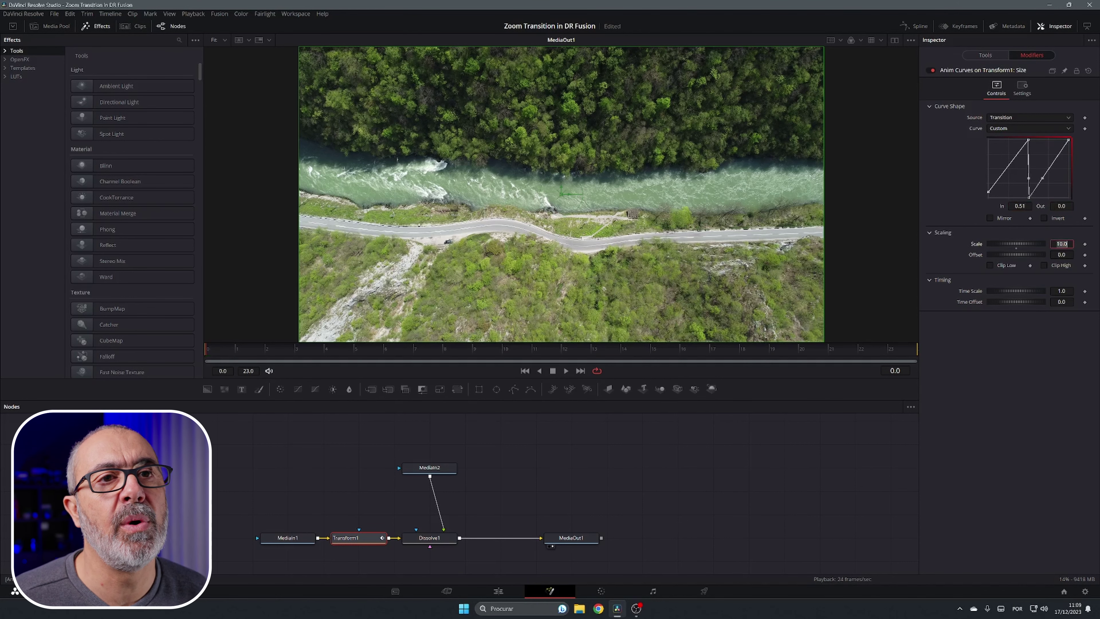
Set the Out value of the size curve's end point to 0 and scrub from frame 0 to frame 11 to check the zoom.
click(1069, 140)
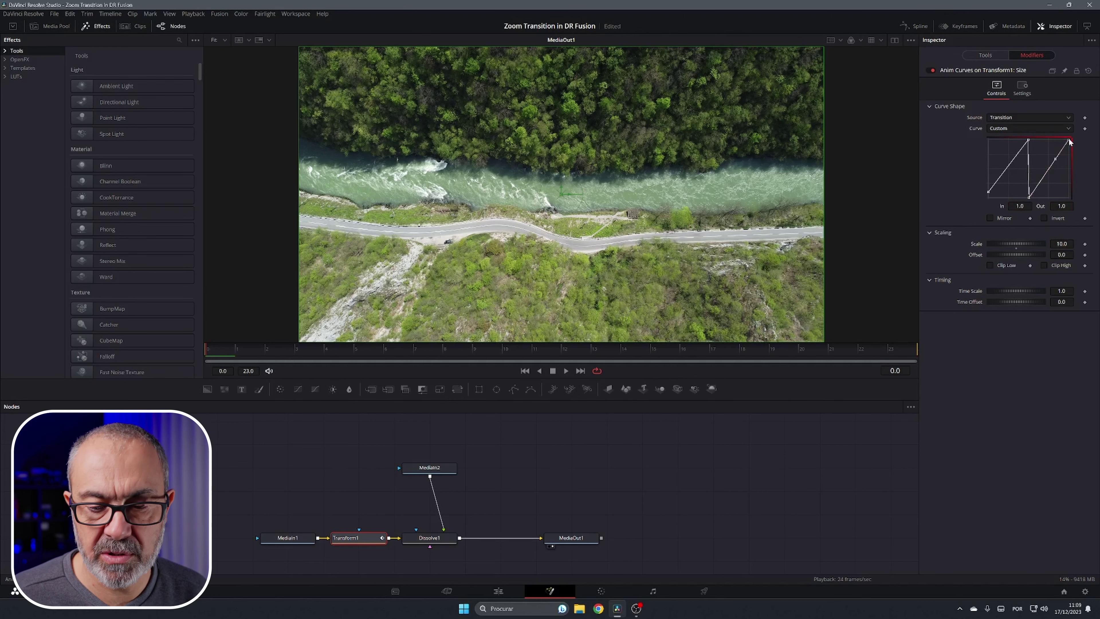
click(1020, 205)
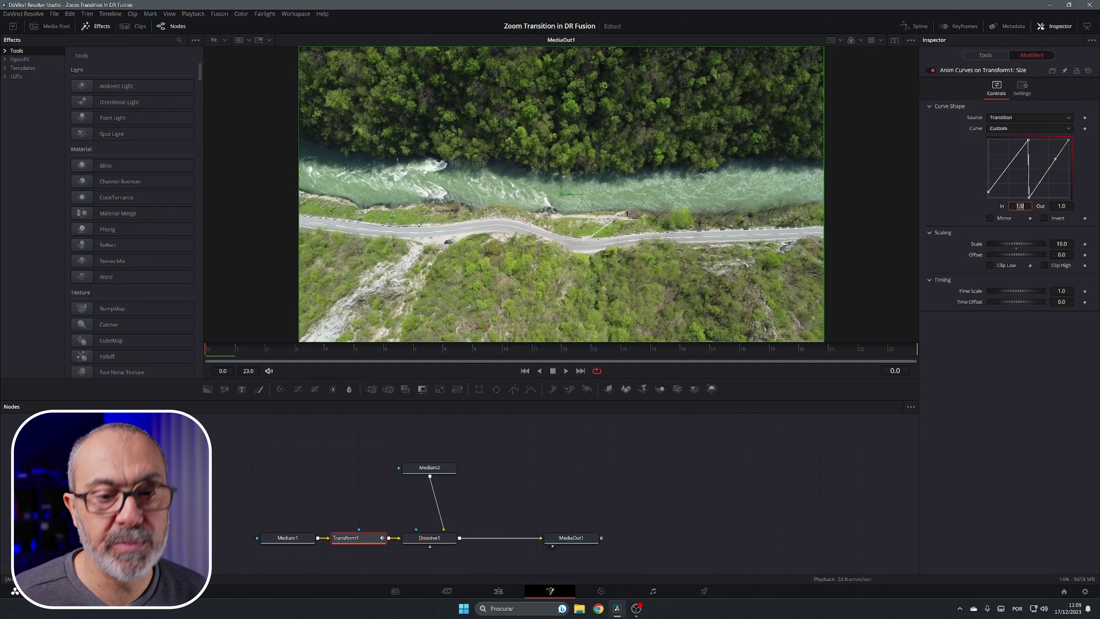
key(Tab)
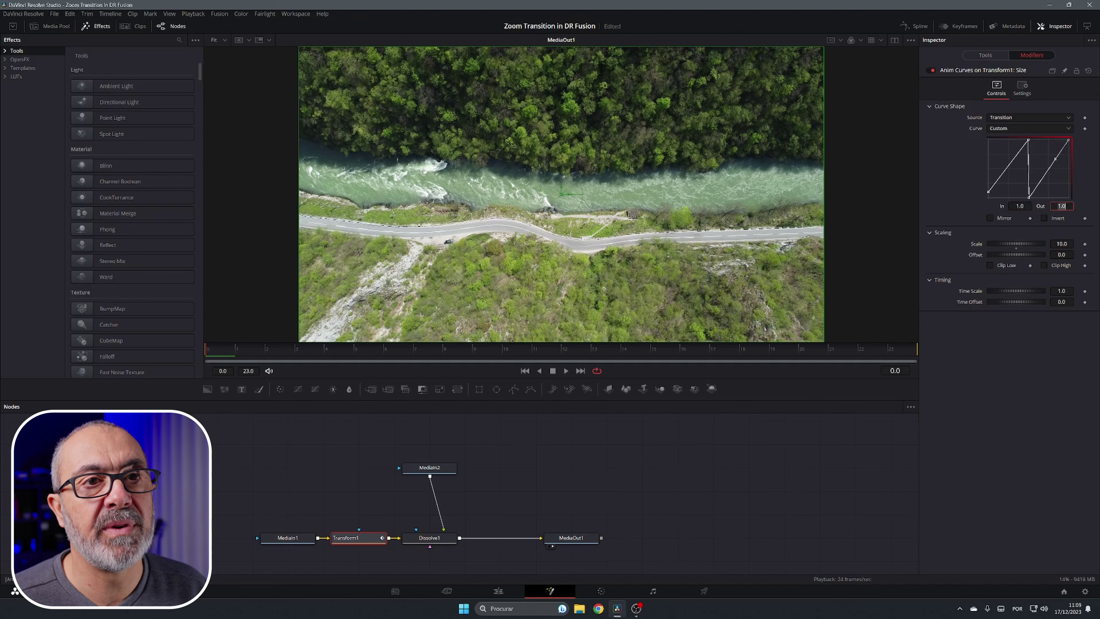
text(0)
key(Tab)
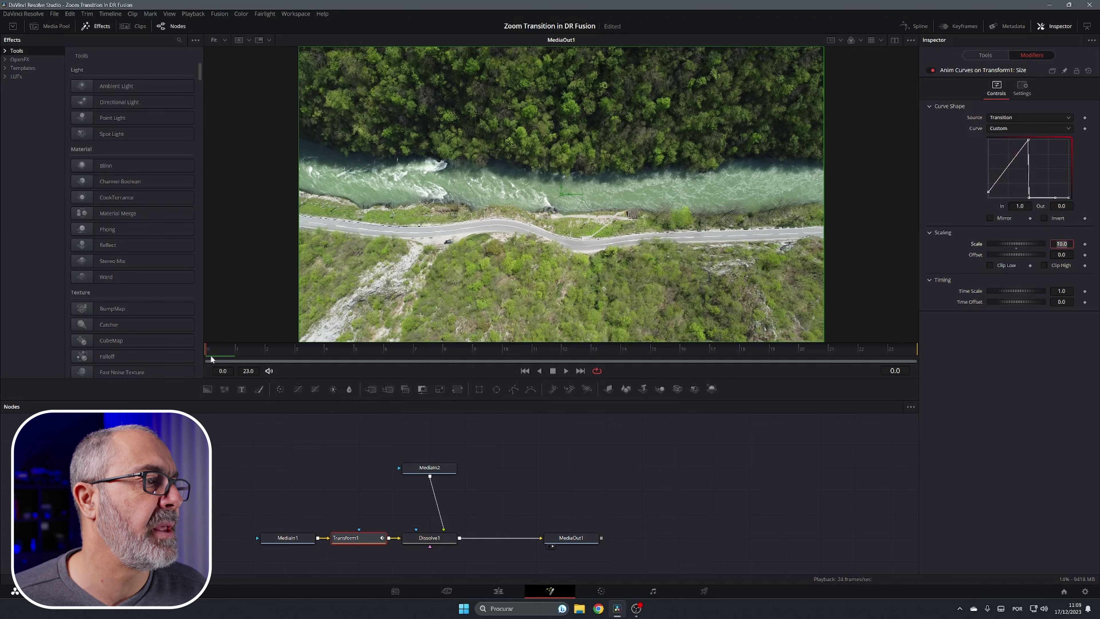
drag(204, 353, 207, 354)
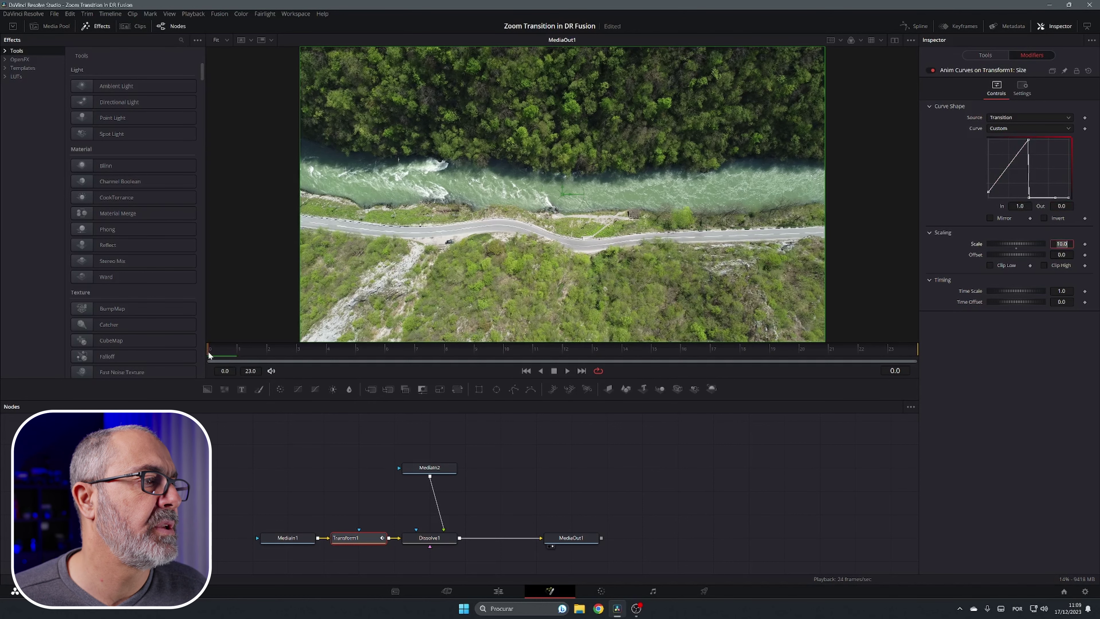
click(327, 353)
drag(355, 353, 549, 358)
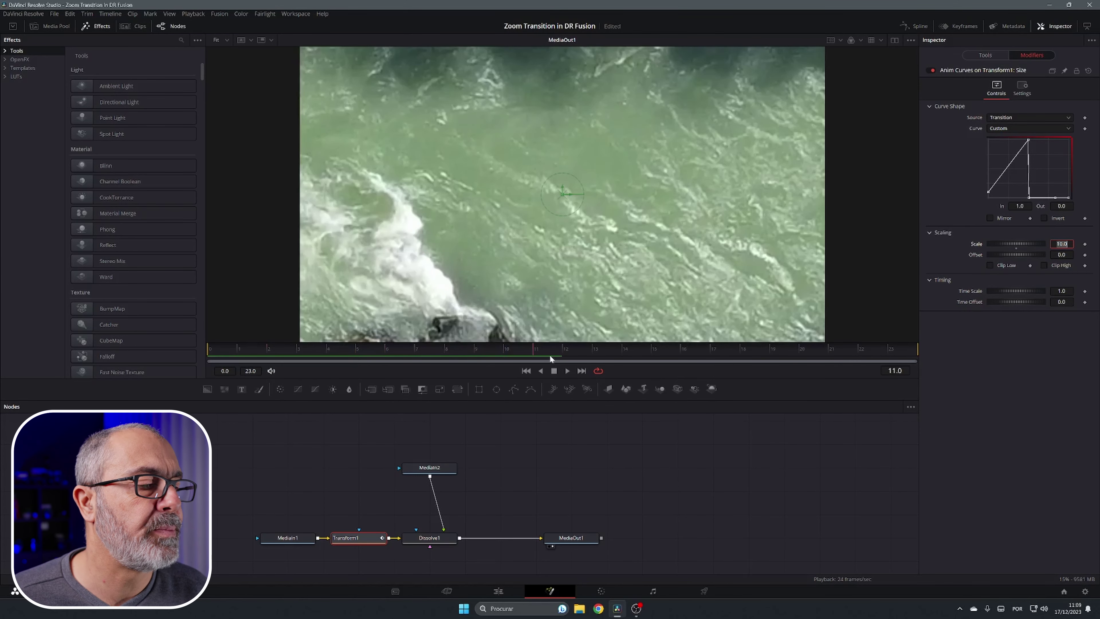
Apply the Anim Curves modifier to the Background/Foreground parameter of the Dissolve node.
click(430, 540)
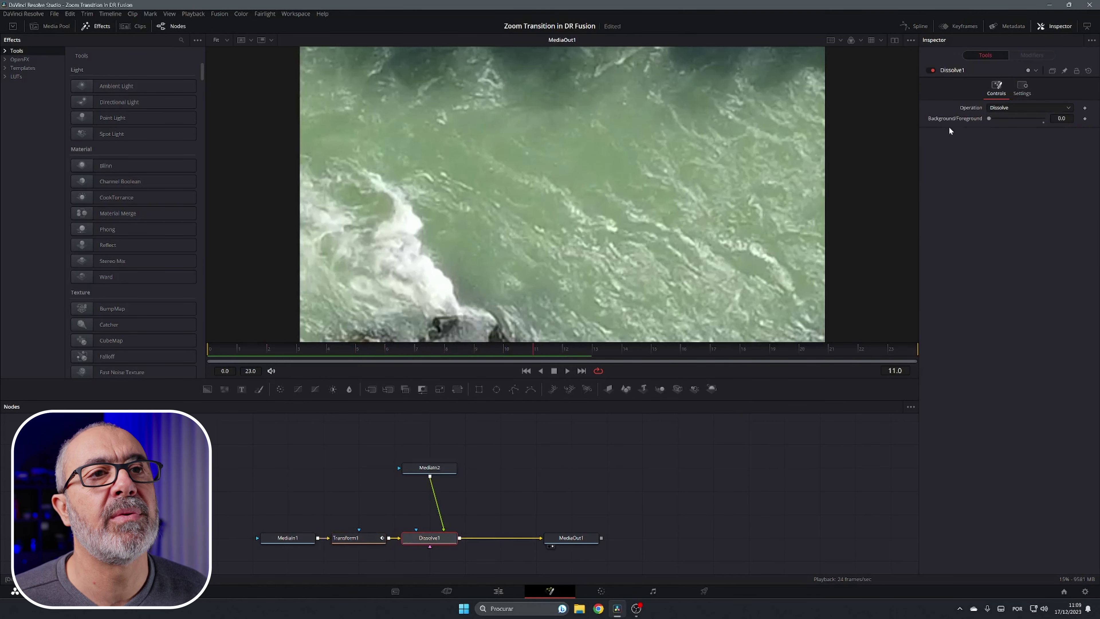
right_click(958, 121)
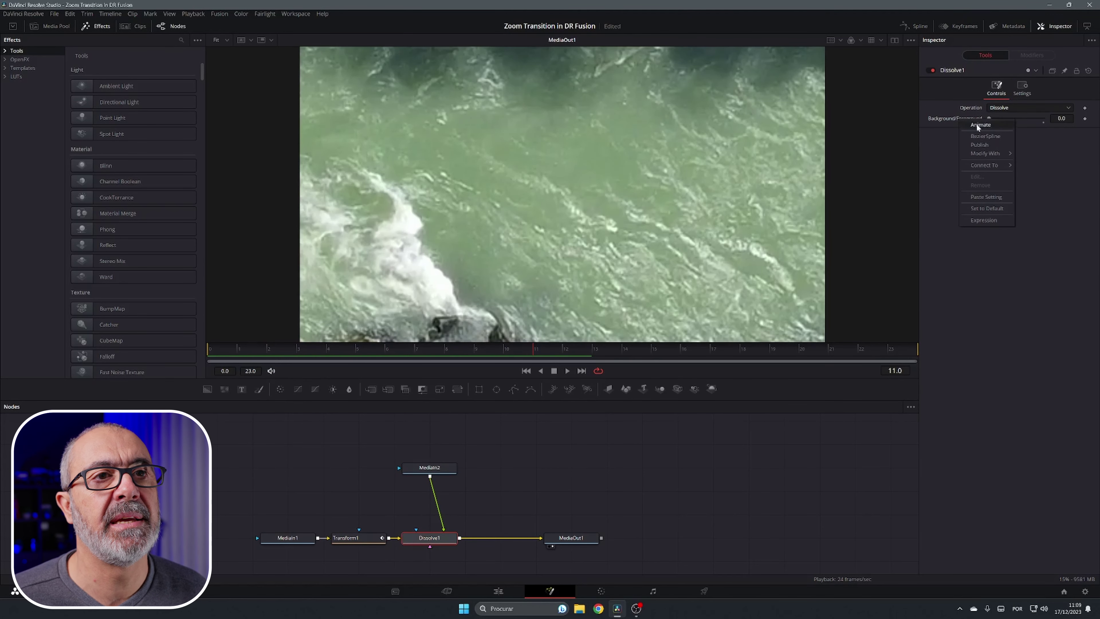
mouse_move(984, 149)
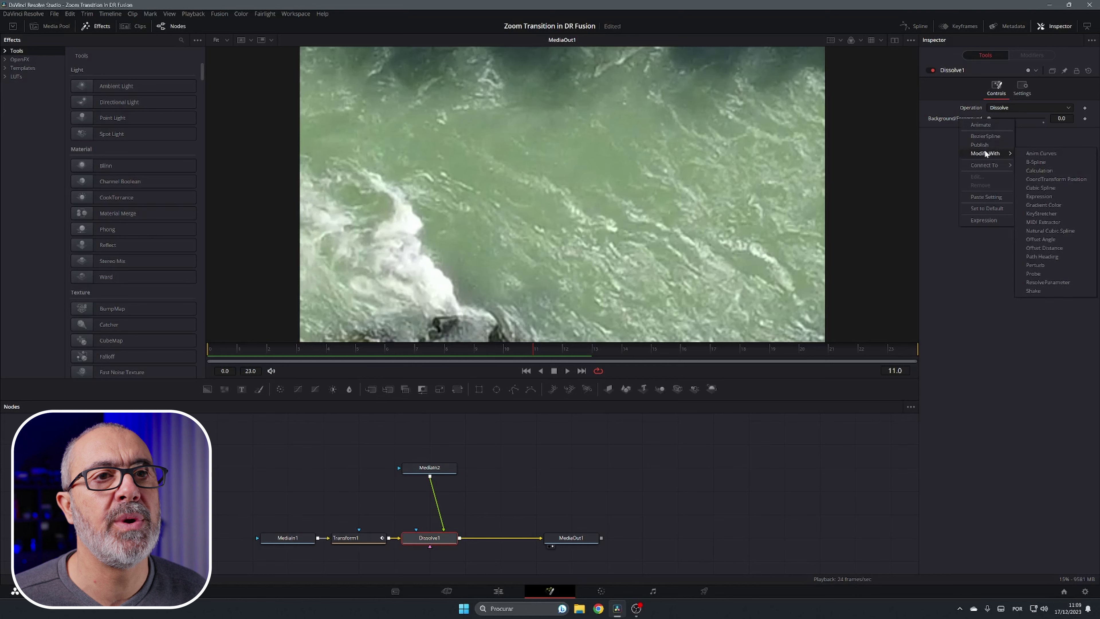
click(1033, 153)
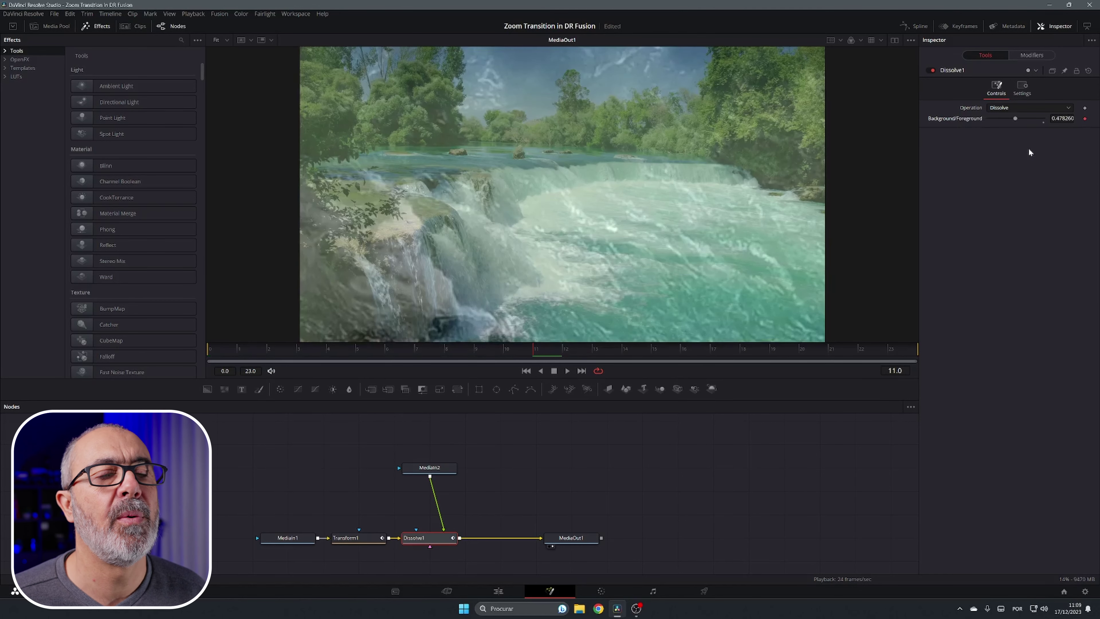
Change the Dissolve modifier's curve to Custom and add a lower mid-curve point at Out 0 and an upper one at In about 0.63, Out 1.0.
click(1033, 55)
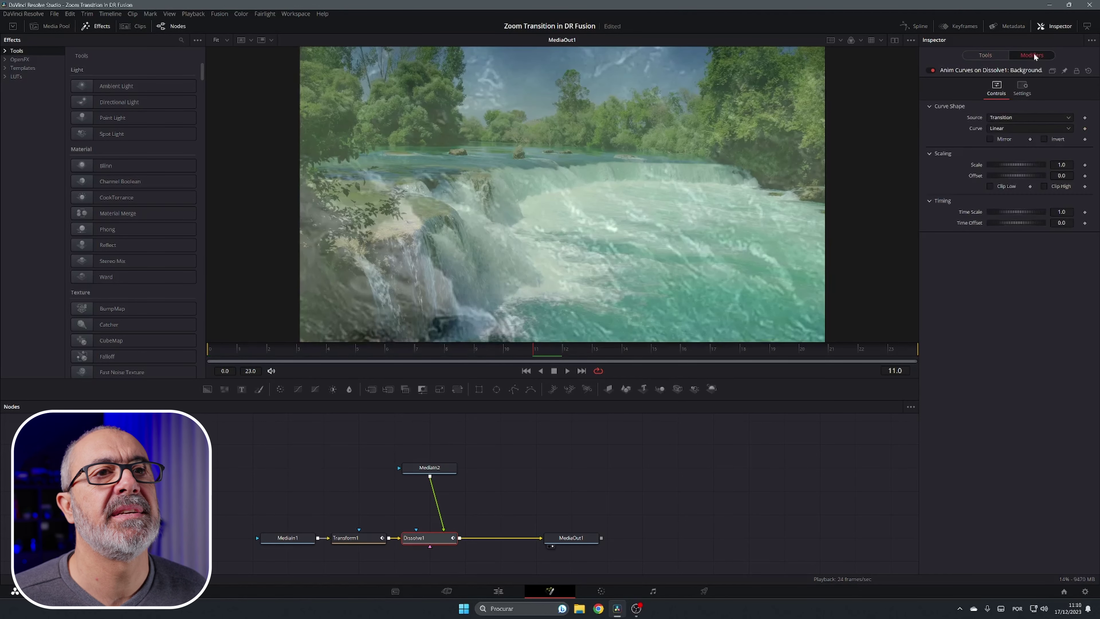
click(998, 129)
click(1001, 159)
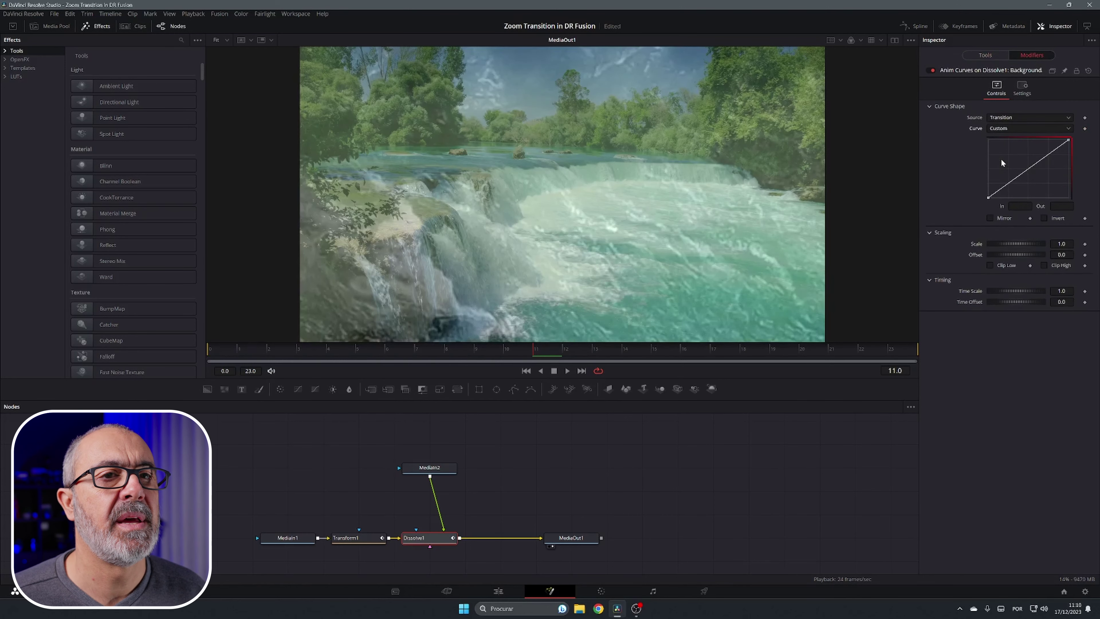
click(988, 198)
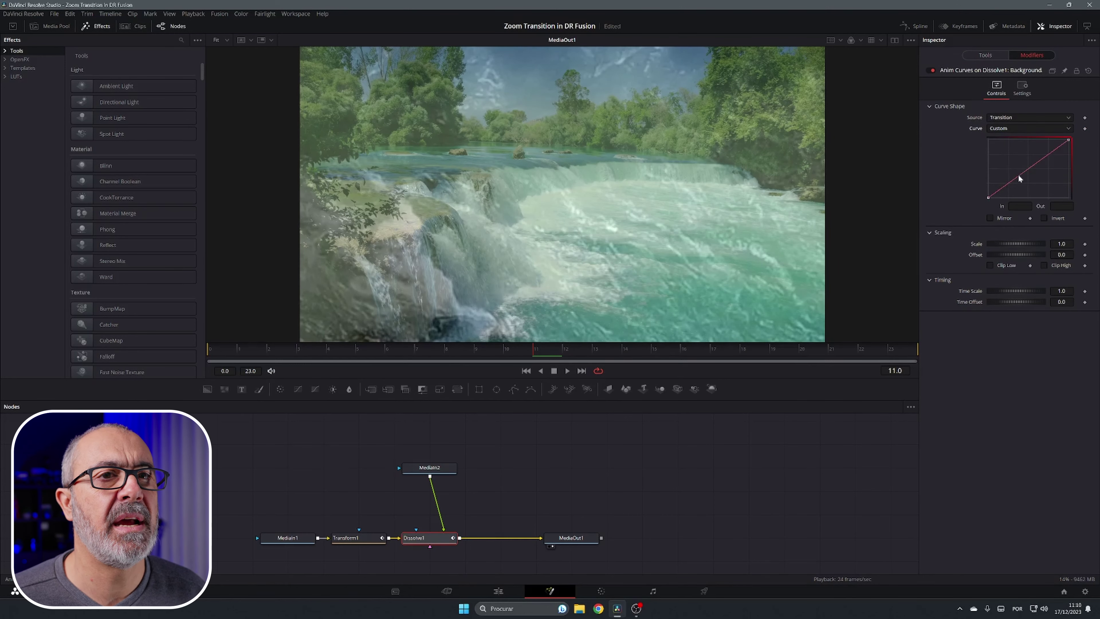
drag(1021, 173, 1038, 136)
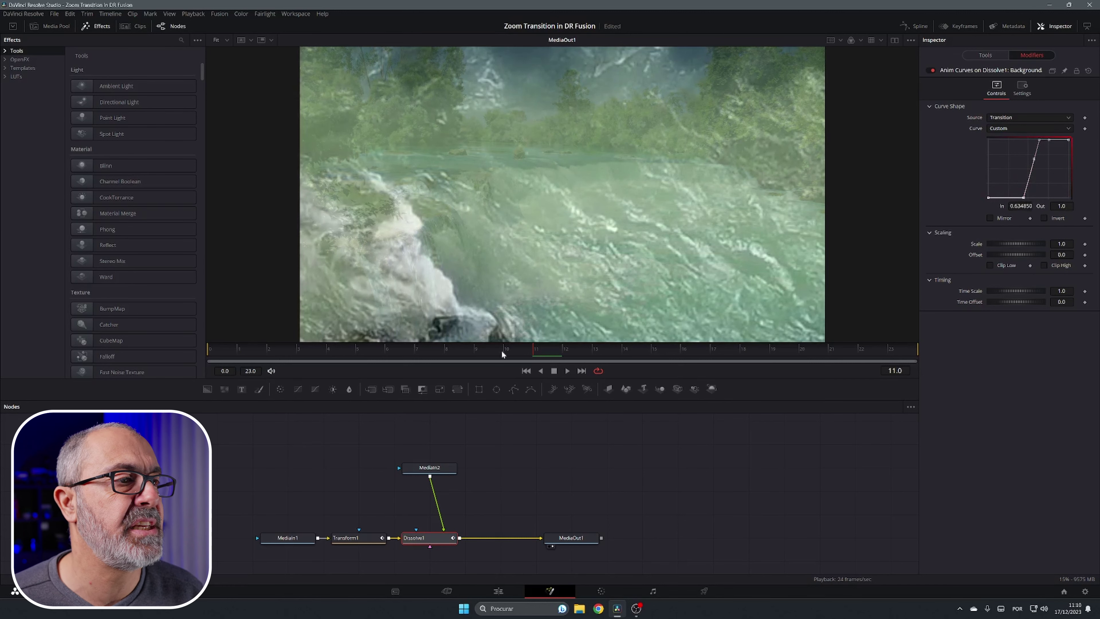
Check frame 12 and steepen the dissolve curve by moving the upper point to In about 0.51 and the lower point to In about 0.41.
click(567, 355)
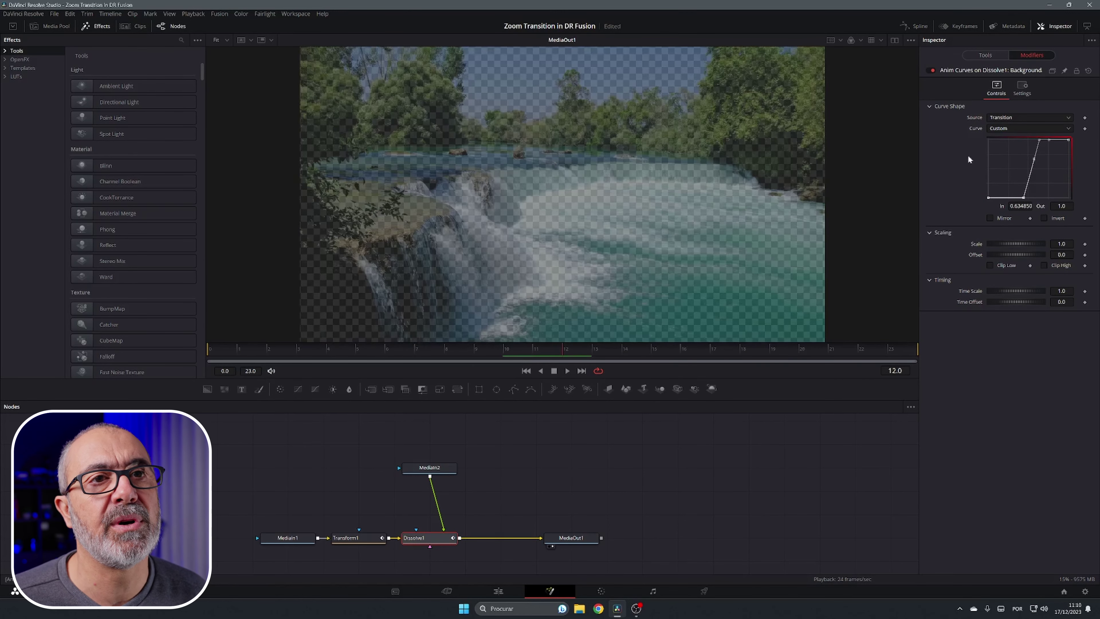
drag(1039, 138, 1028, 136)
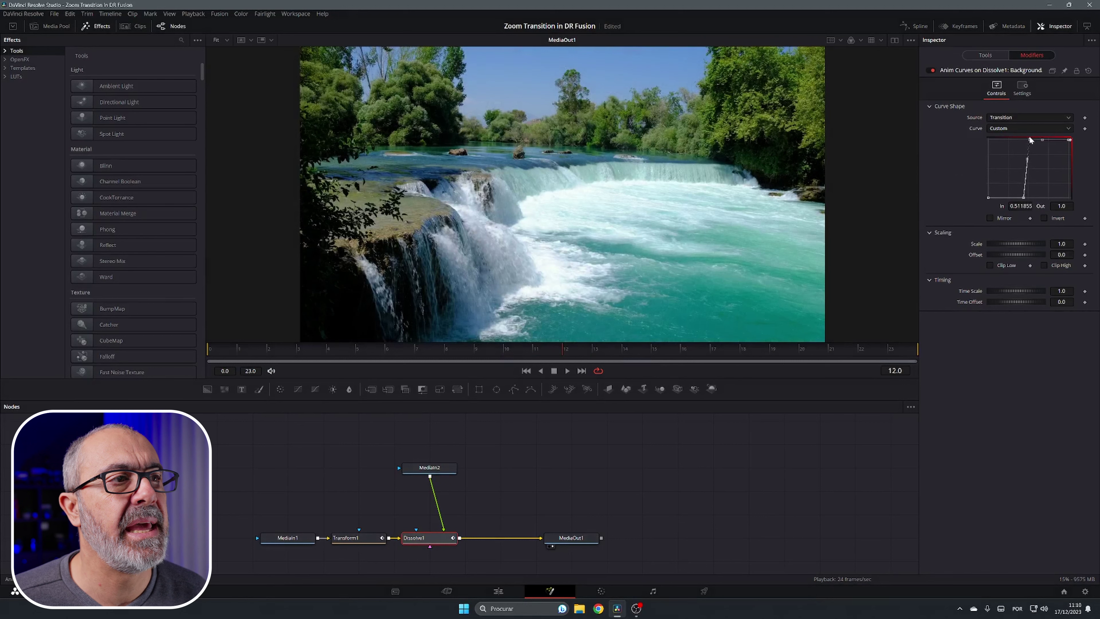
drag(1023, 197, 1021, 198)
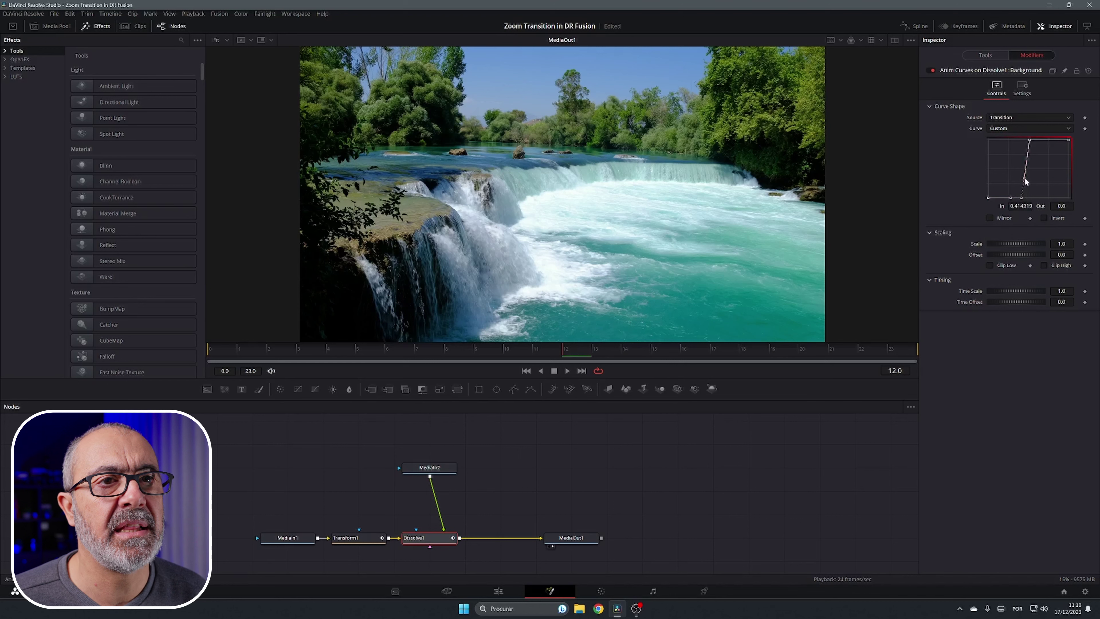
Adjust the handles of the dissolve curve's two middle points to bend the steep rise into a smooth S shape.
drag(1024, 179, 1027, 180)
click(1030, 140)
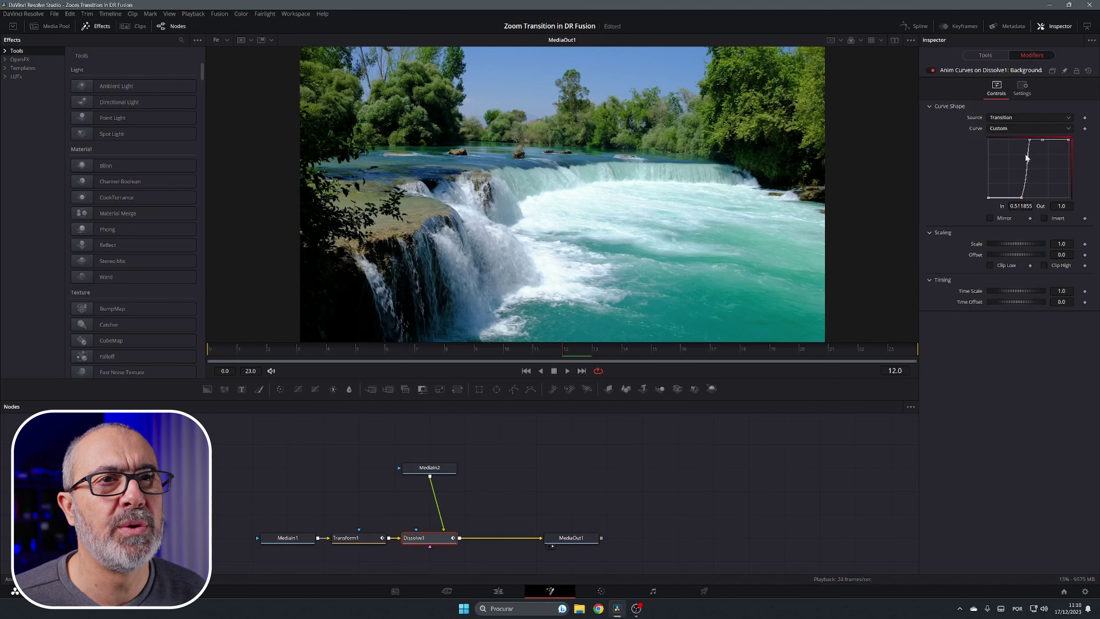
drag(1027, 161, 1033, 193)
click(1022, 197)
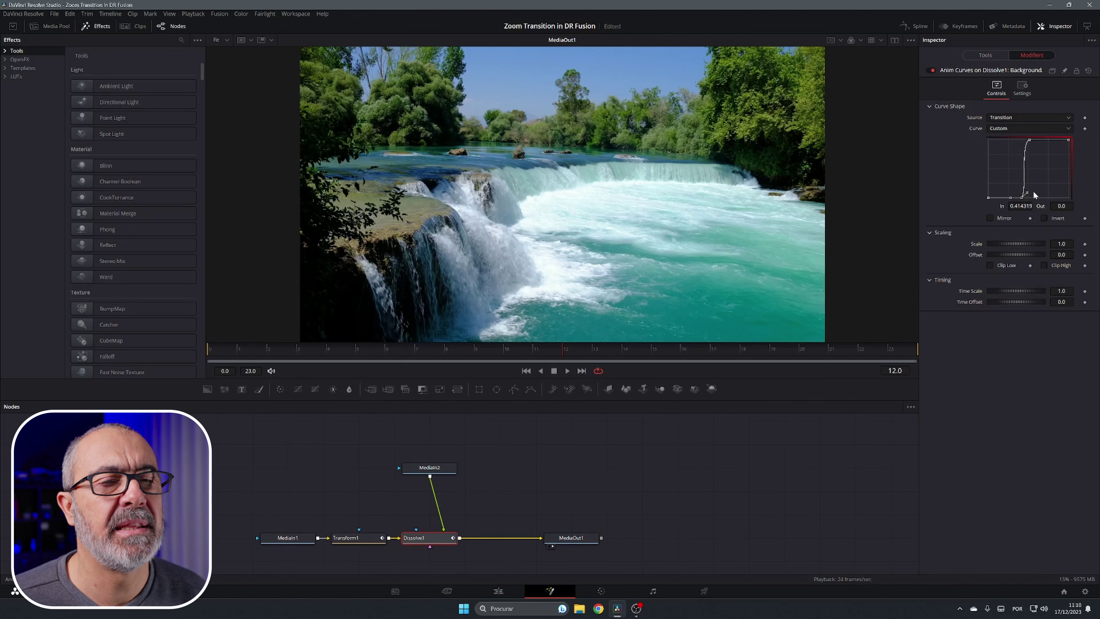
Check frames 11 and 10, move the dissolve curve's lower point to In about 0.40, and play the transition from frame 0.
click(553, 351)
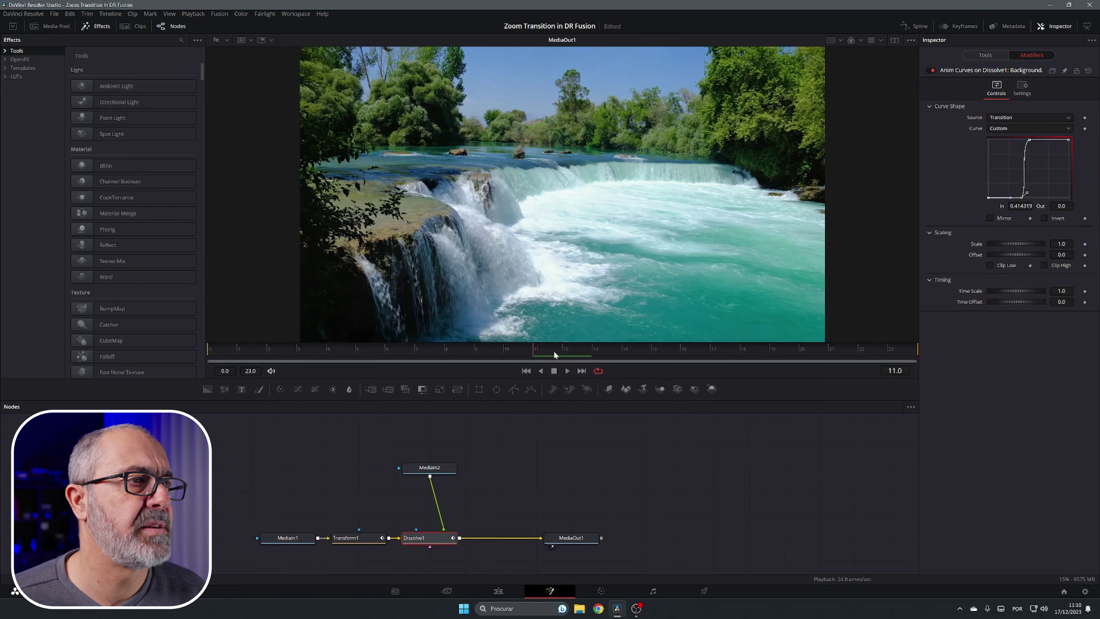
drag(554, 351, 526, 350)
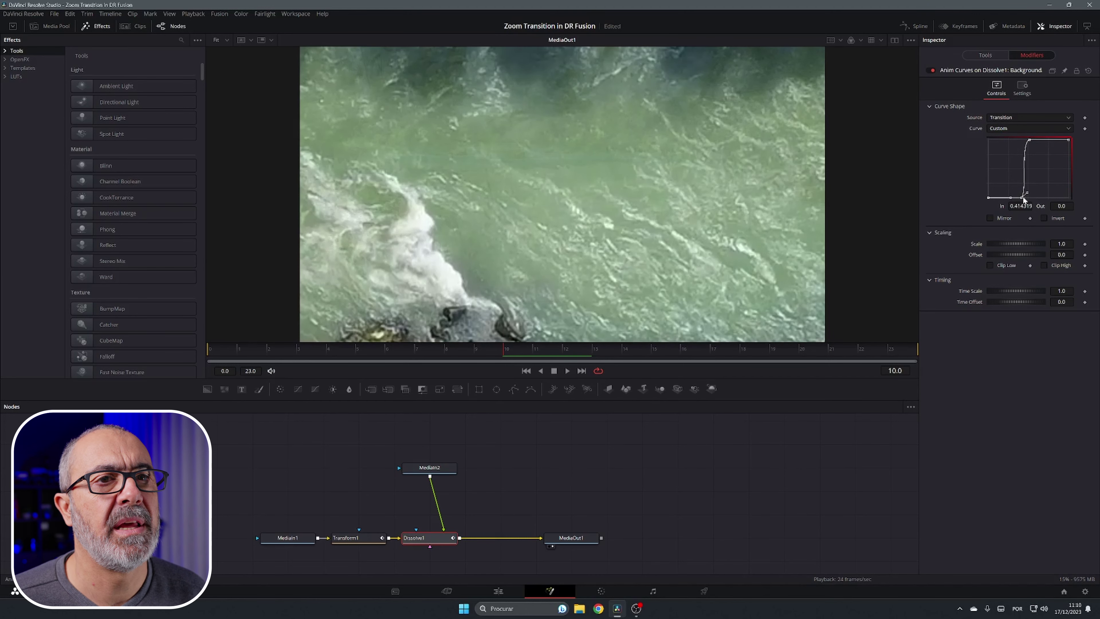
drag(1022, 198, 1032, 187)
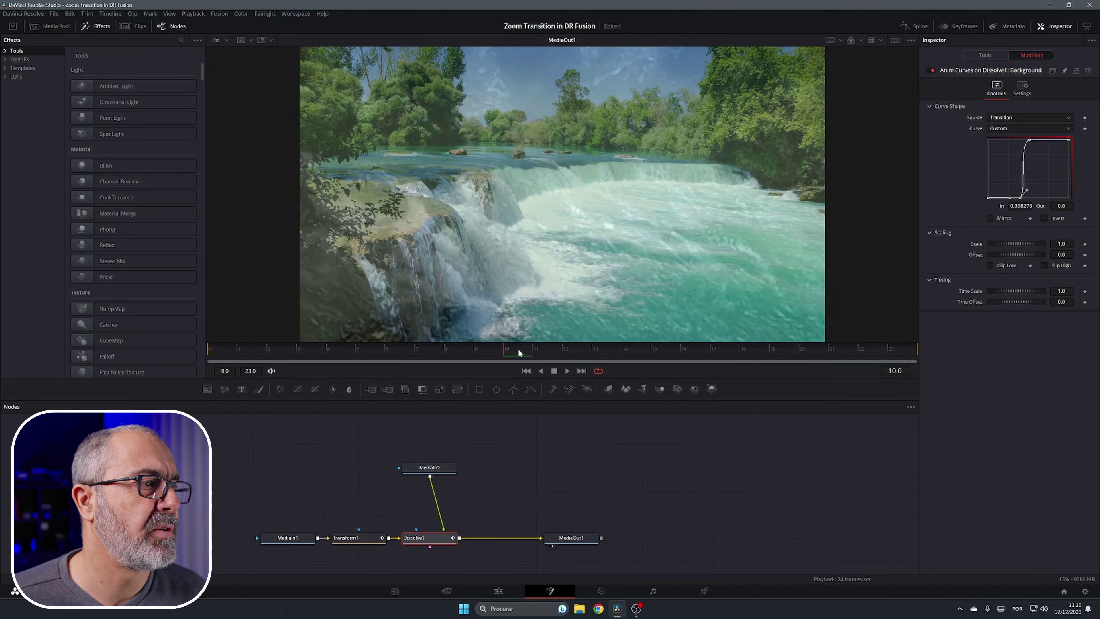
drag(520, 353, 210, 351)
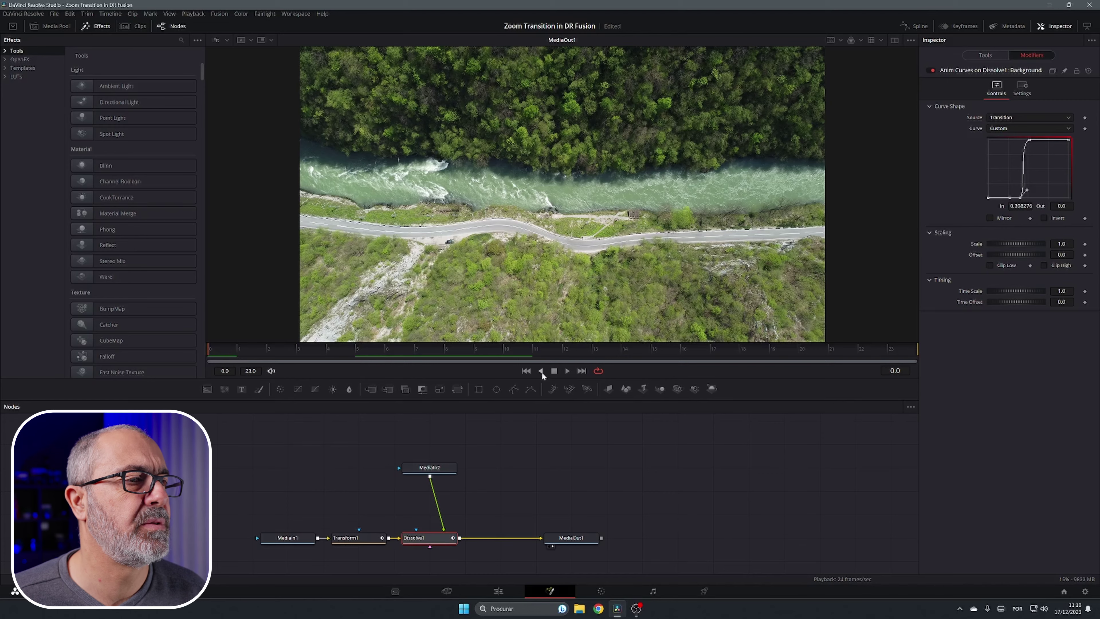
click(566, 371)
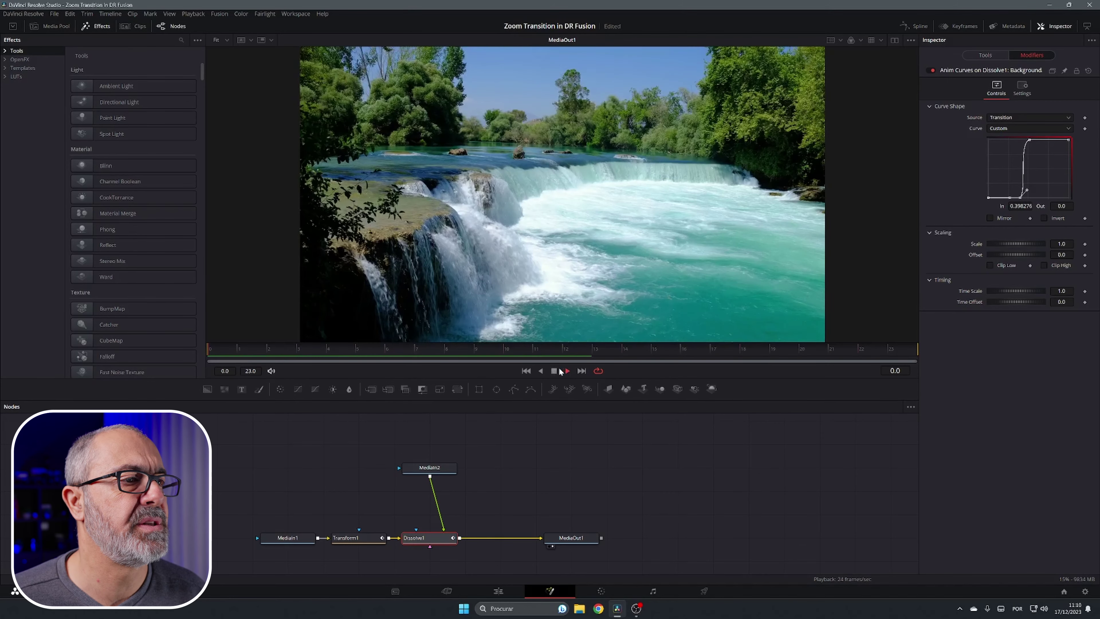
Stop the Fusion playback, return to the Edit page and play the transition on the timeline from about 01:00:04:02.
click(559, 371)
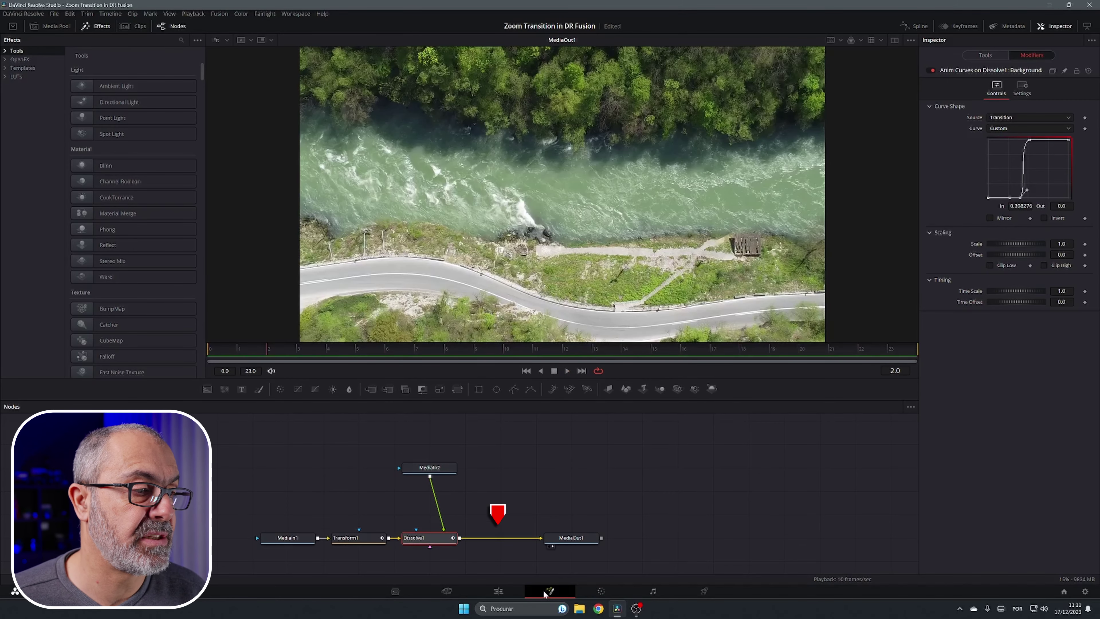
click(499, 591)
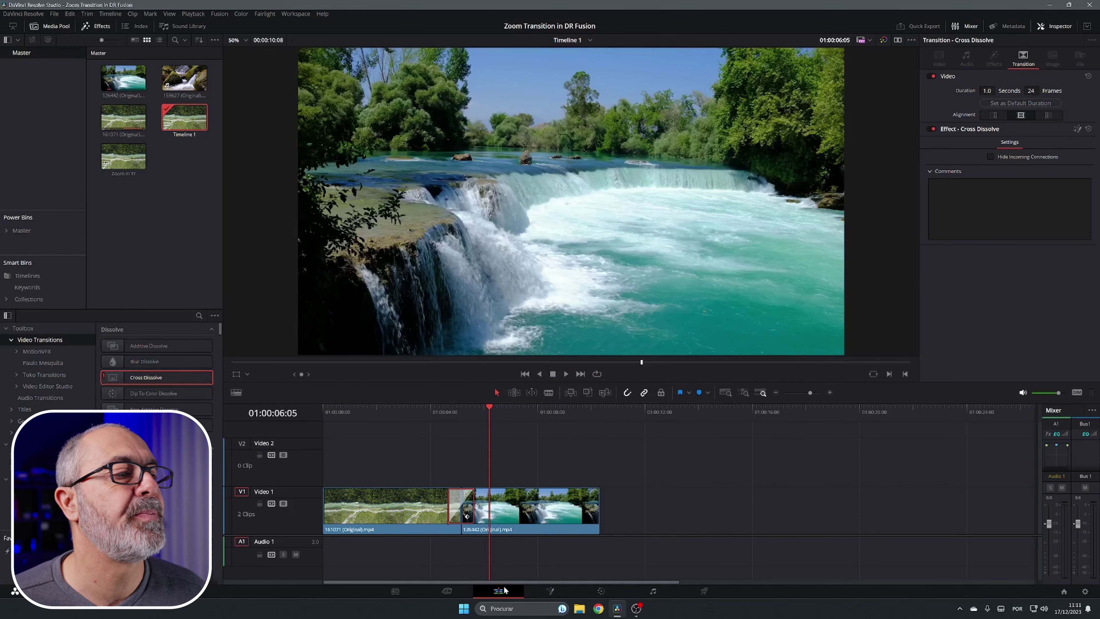
click(432, 409)
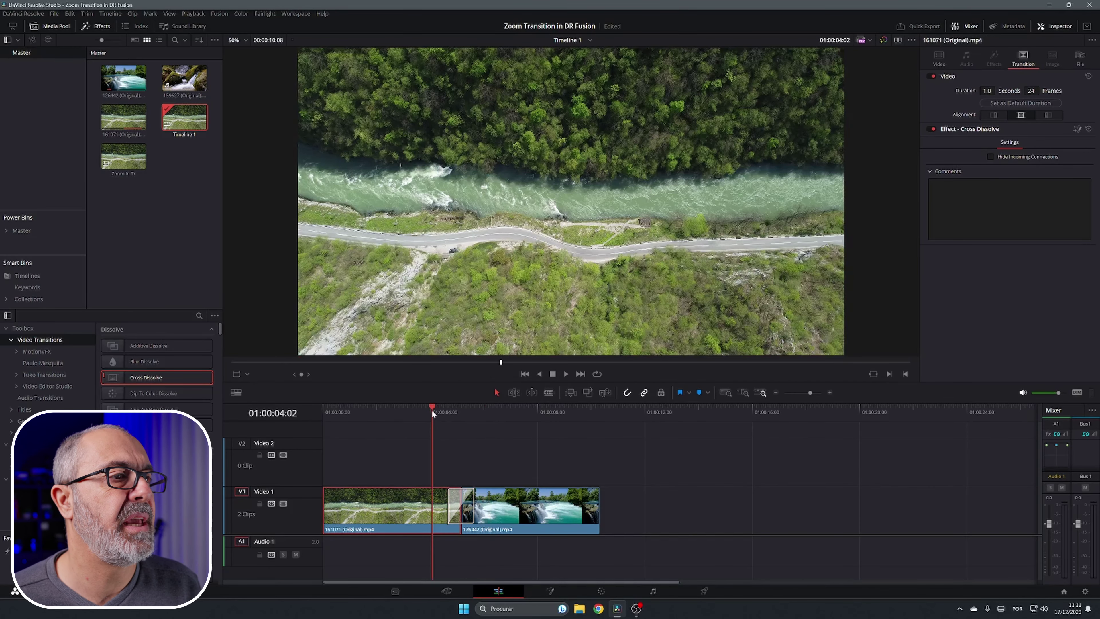
key(space)
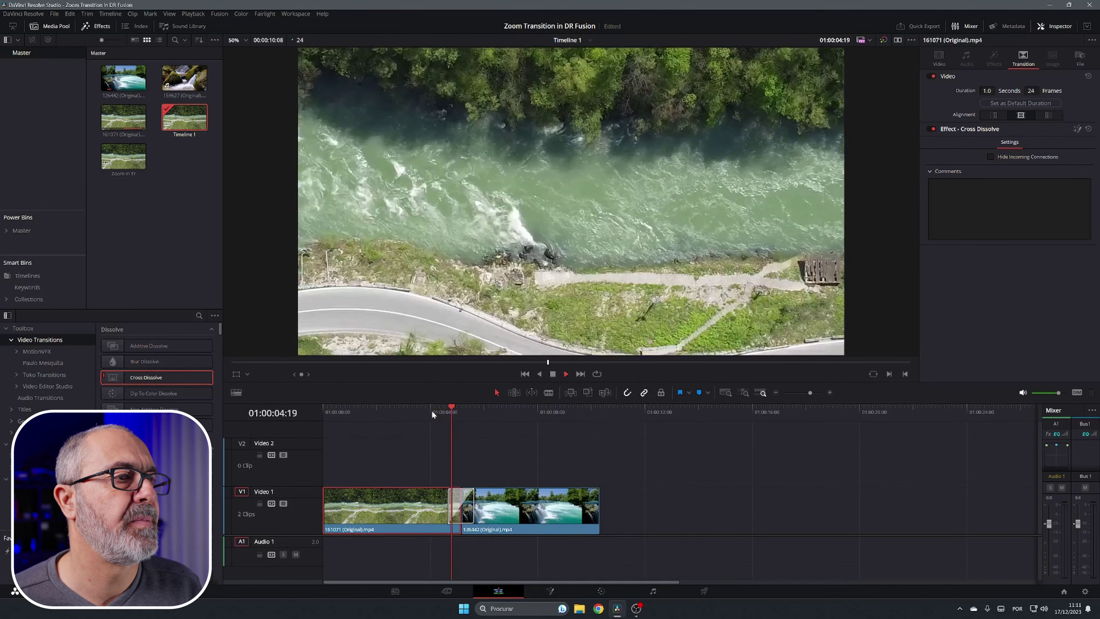
key(space)
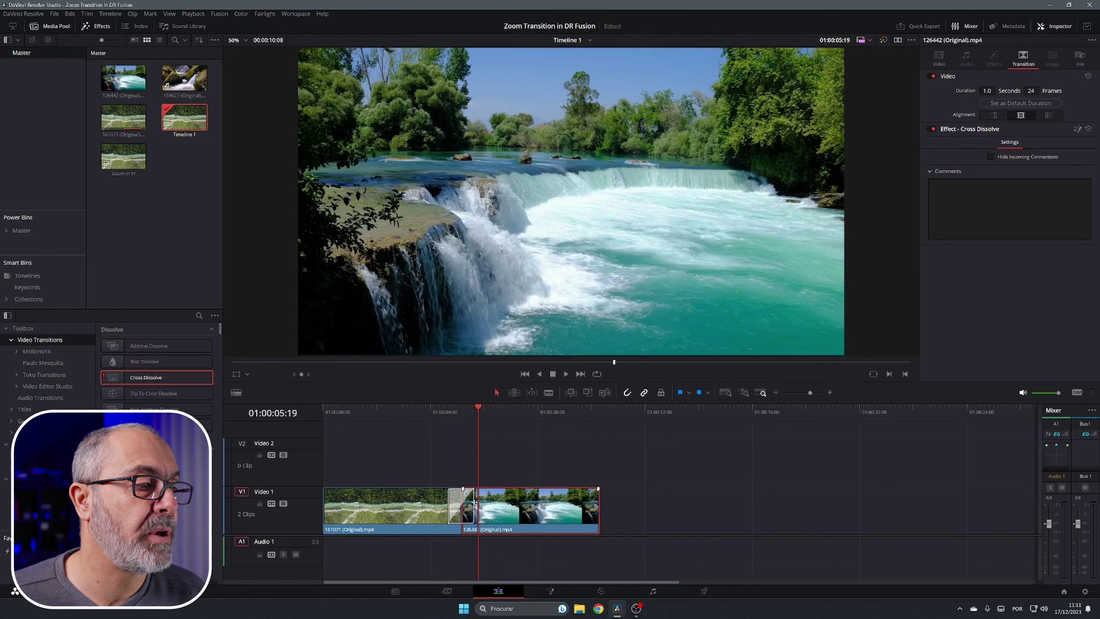
Lengthen the Cross Dissolve between the two clips to 52 frames (2.2 seconds) and play the timeline from just before it.
mouse_move(474, 503)
mouse_down()
mouse_move(469, 514)
mouse_move(483, 517)
mouse_up()
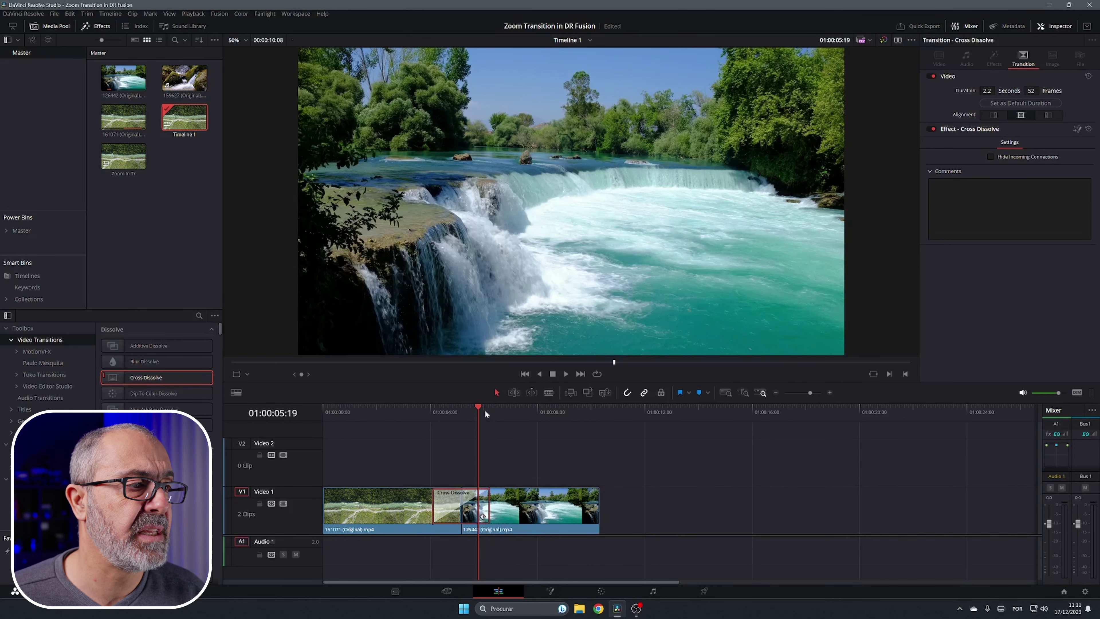
click(417, 417)
key(space)
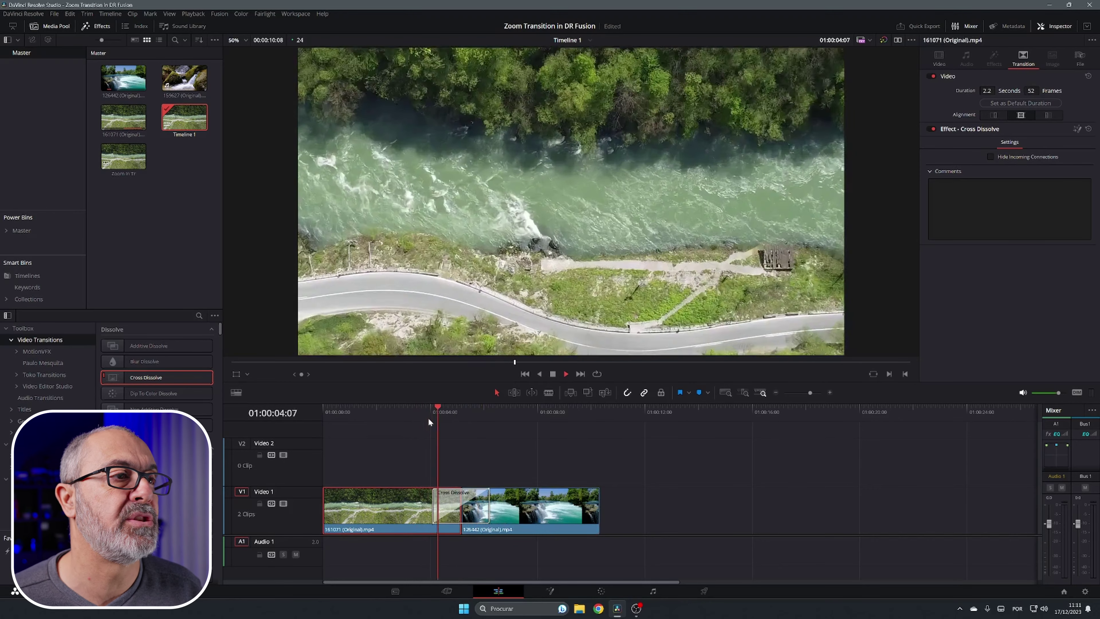
key(space)
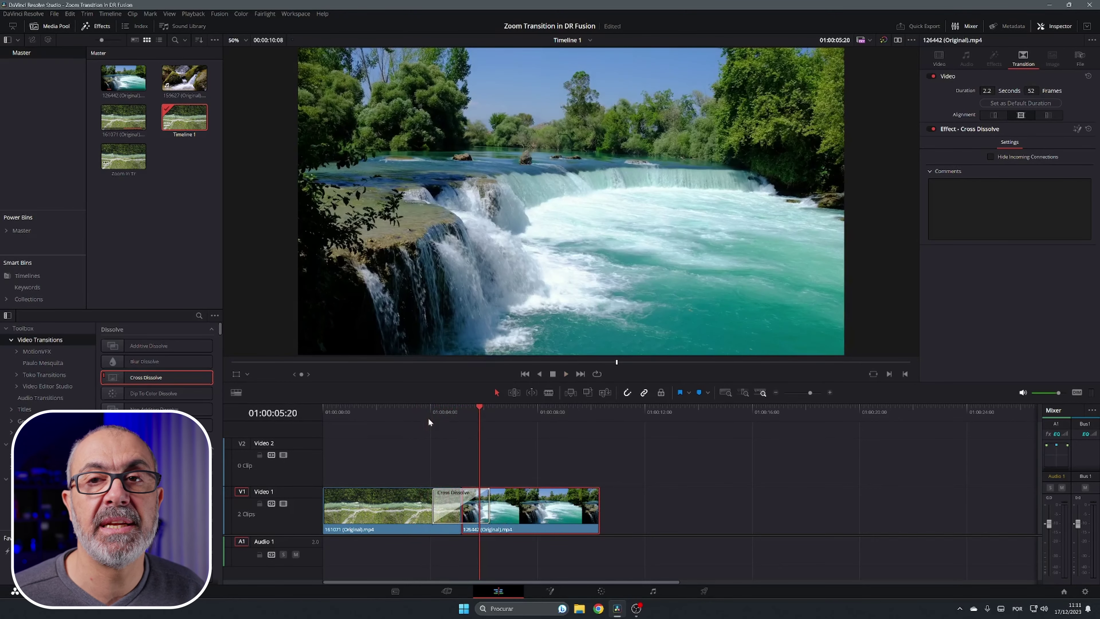